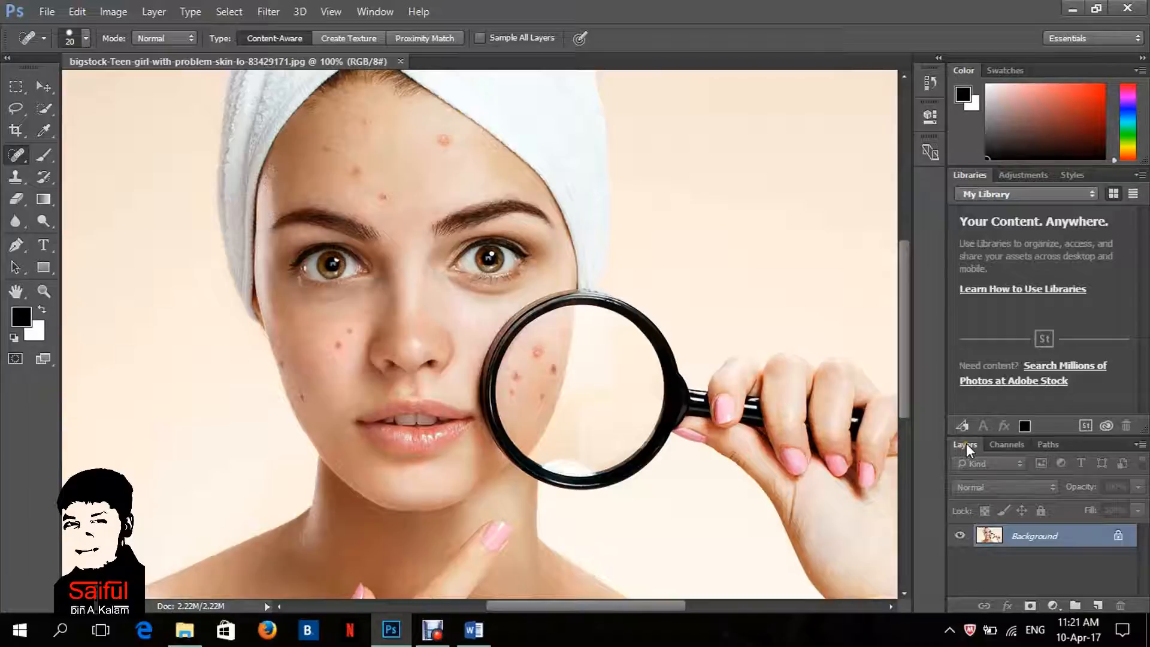
Dock the Layers panel in the group beside Styles and enlarge that panel group's height
left_click_drag(966, 443, 965, 176)
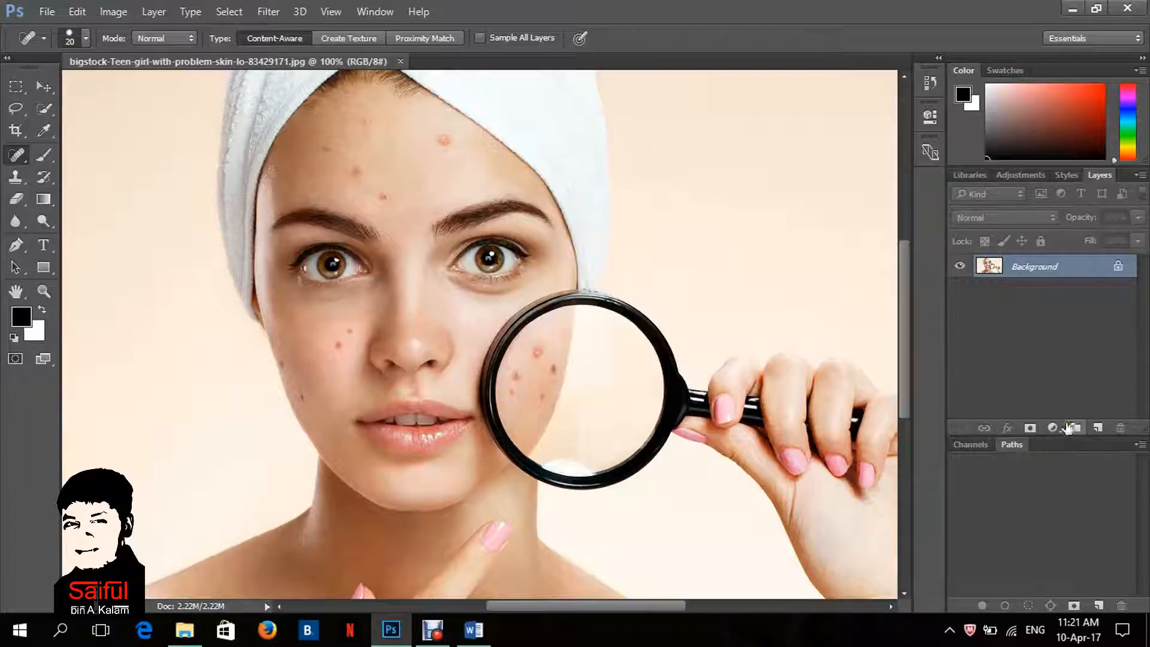
left_click_drag(1056, 436, 1054, 513)
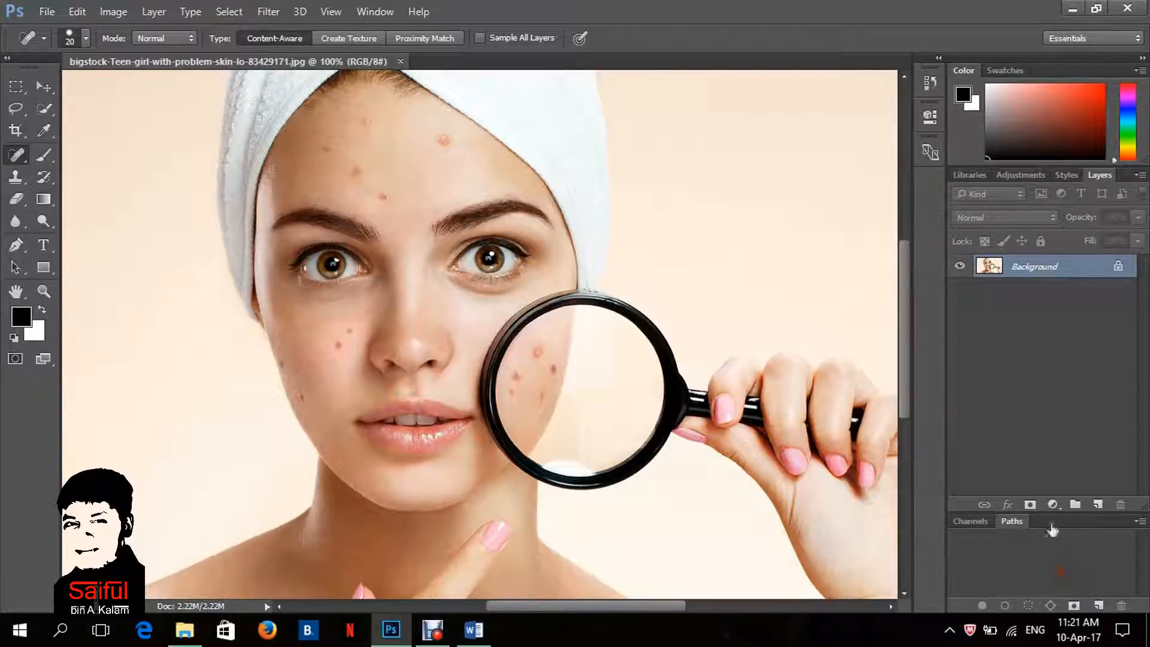
left_click(1066, 426)
Duplicate the Background layer and remove the forehead blemishes on the copy using the Spot Healing Brush at size 30
key("ctrl+j")
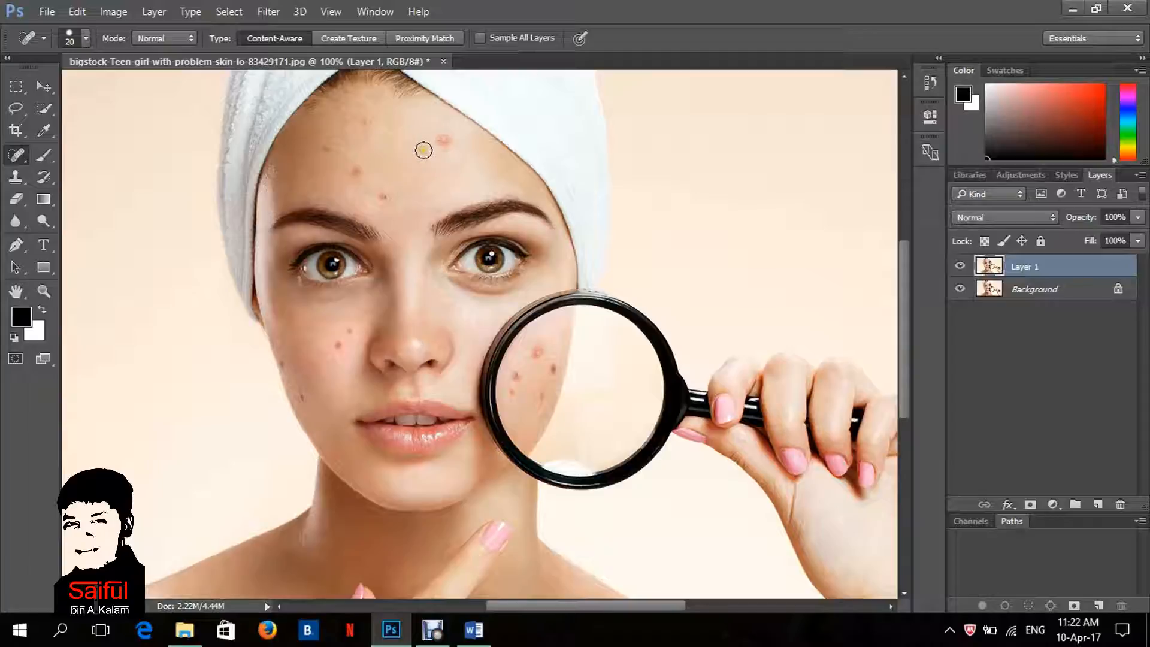
key("bracketright")
left_click(446, 141)
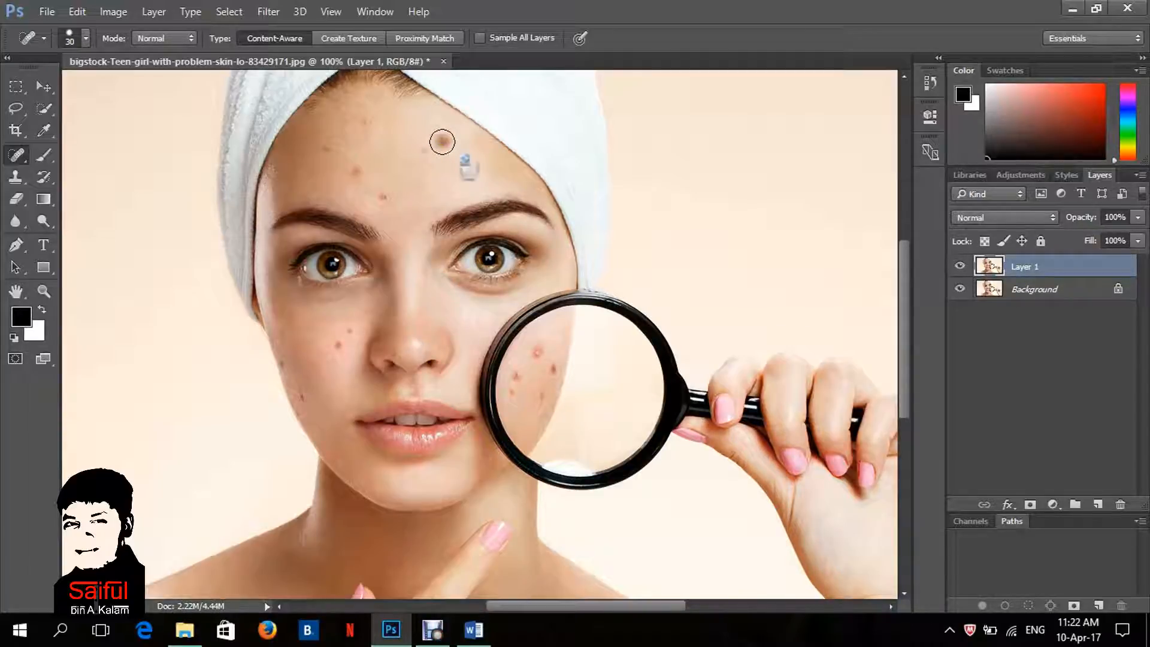
left_click(385, 196)
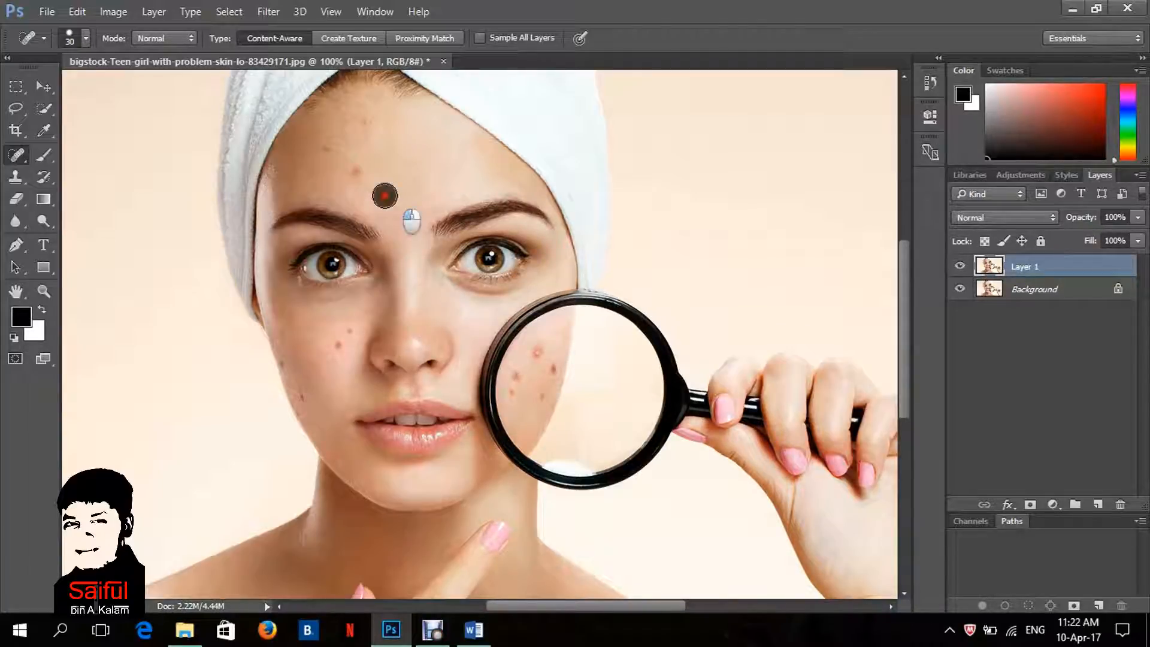
left_click(357, 169)
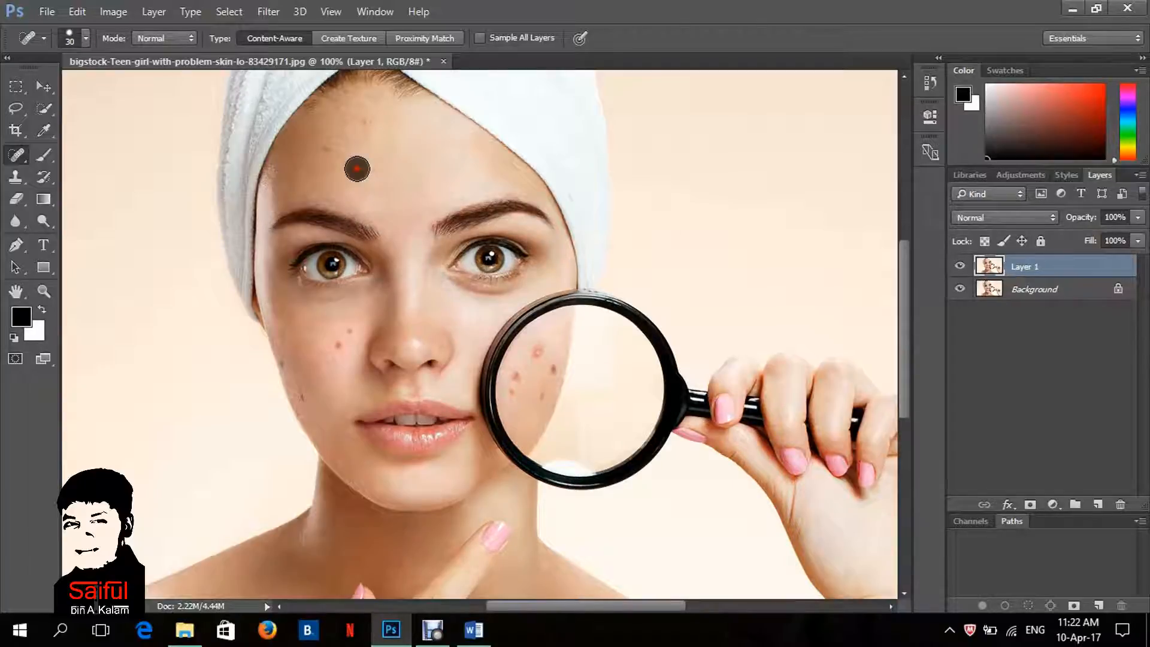
left_click(366, 116)
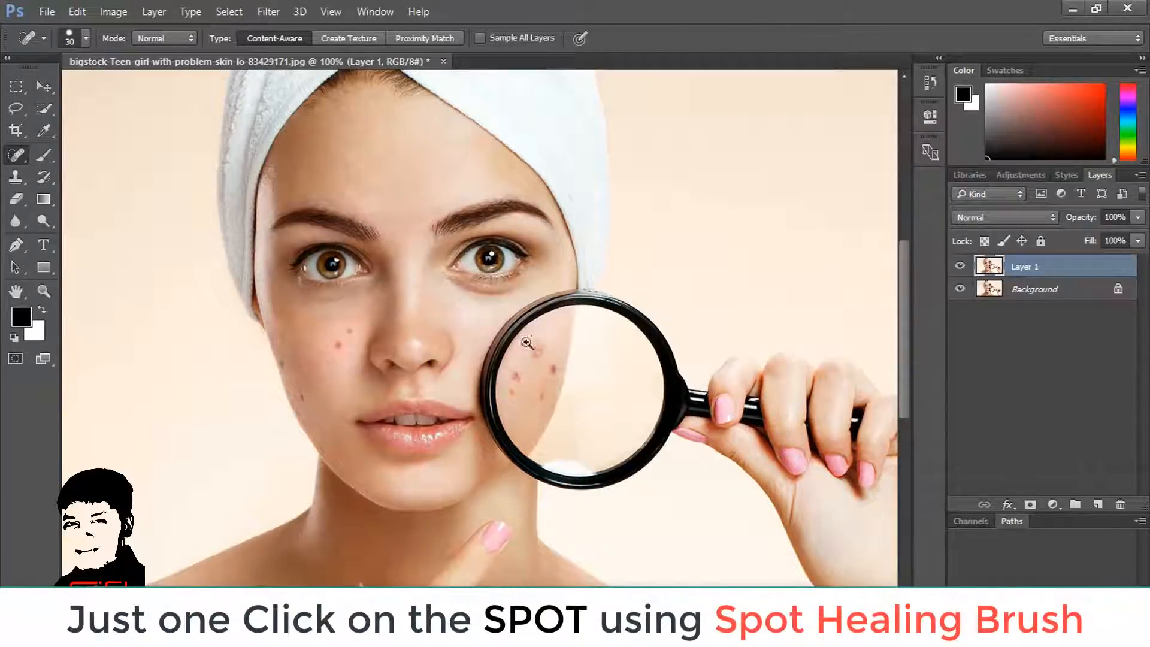
Remove the blemishes on the cheek inside the magnifying glass with the Spot Healing Brush, using sizes 30 and 20
left_click(538, 377)
left_click(538, 383)
left_click(587, 415)
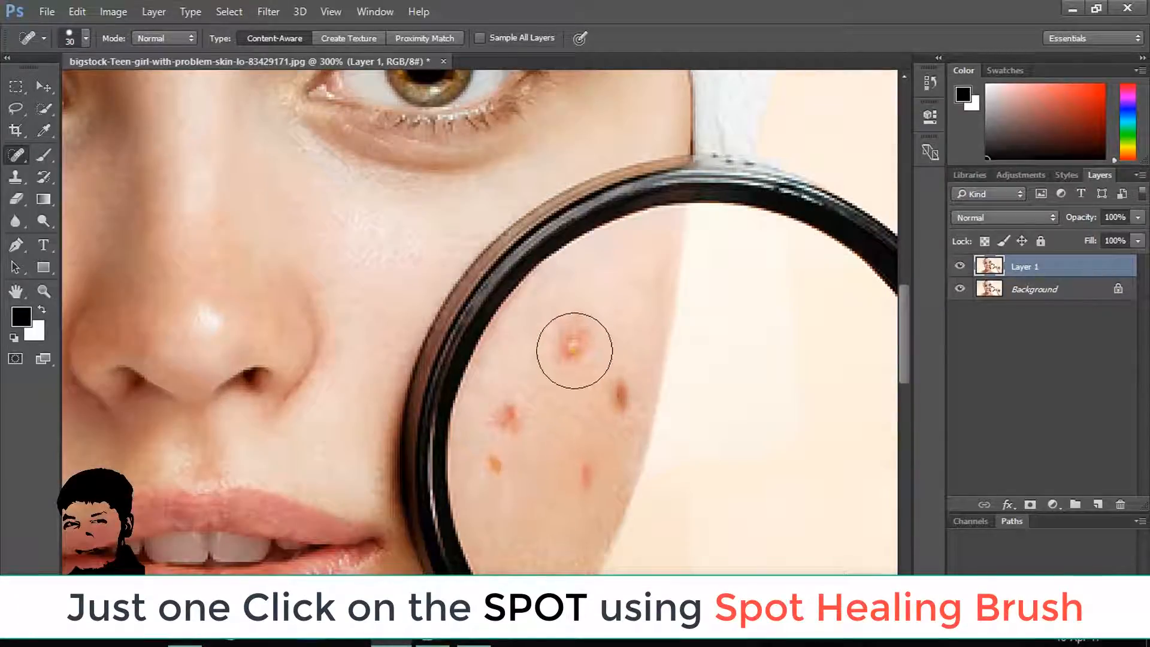
left_click(573, 343)
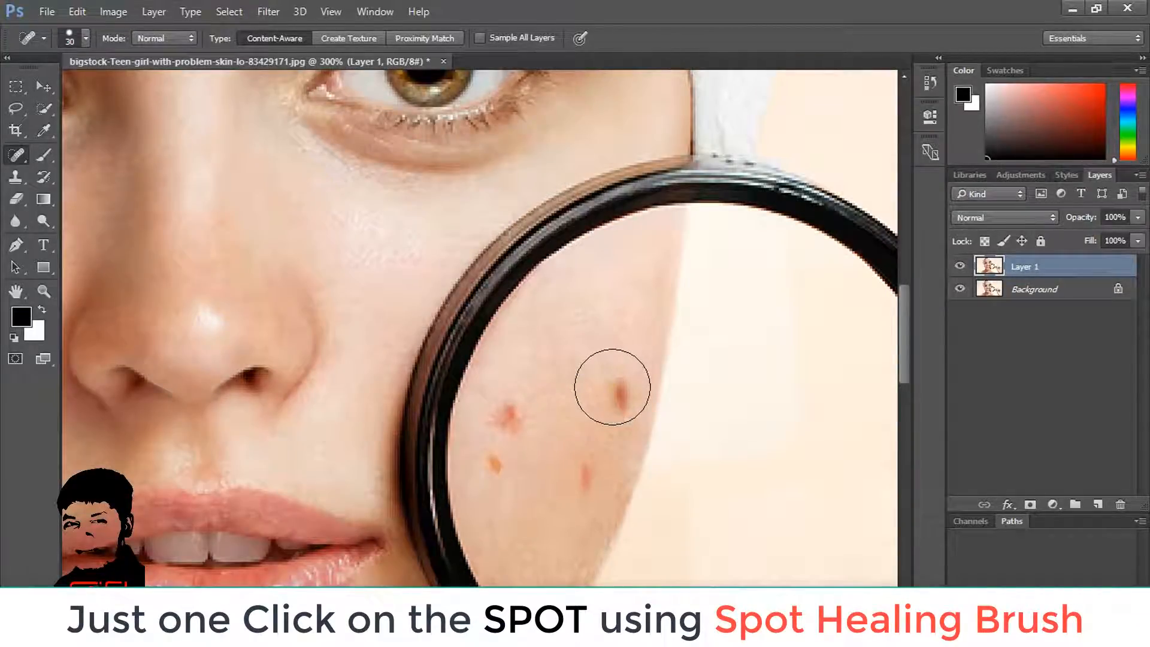
key("bracketleft")
left_click(618, 391)
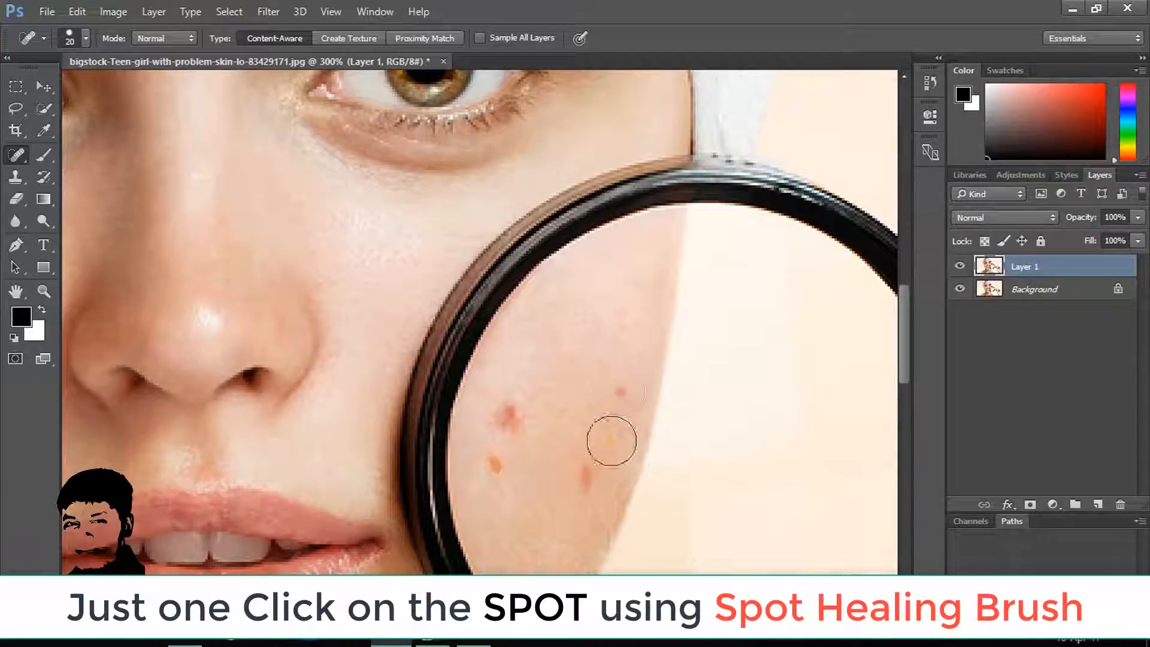
left_click(589, 473)
left_click(500, 465)
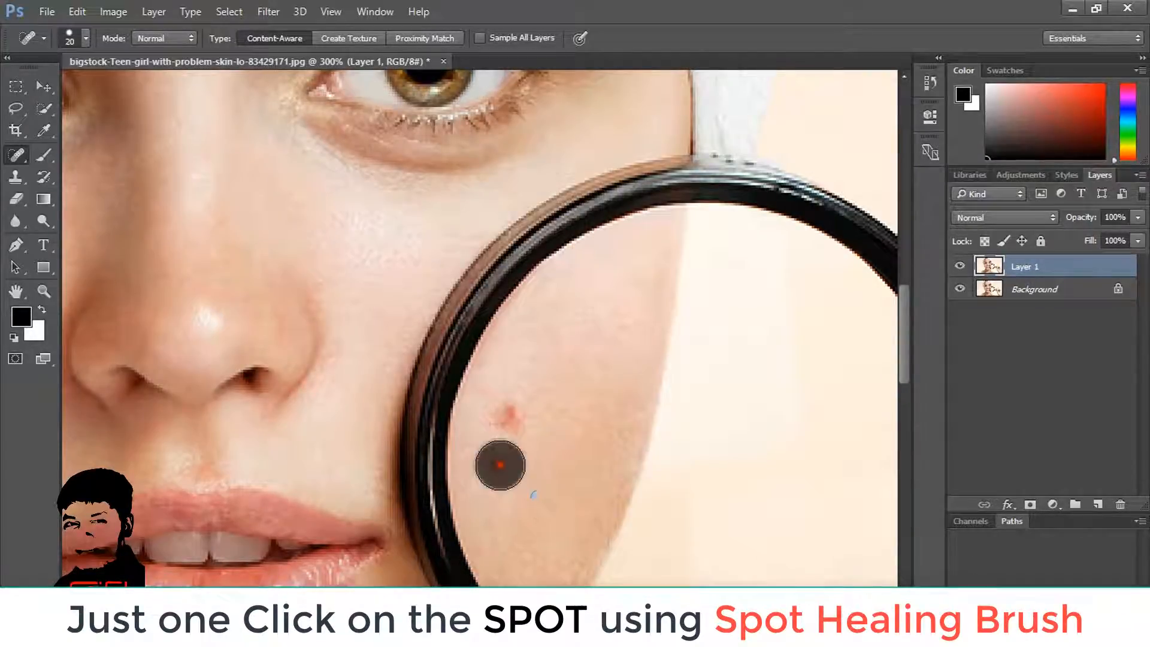
left_click(503, 414)
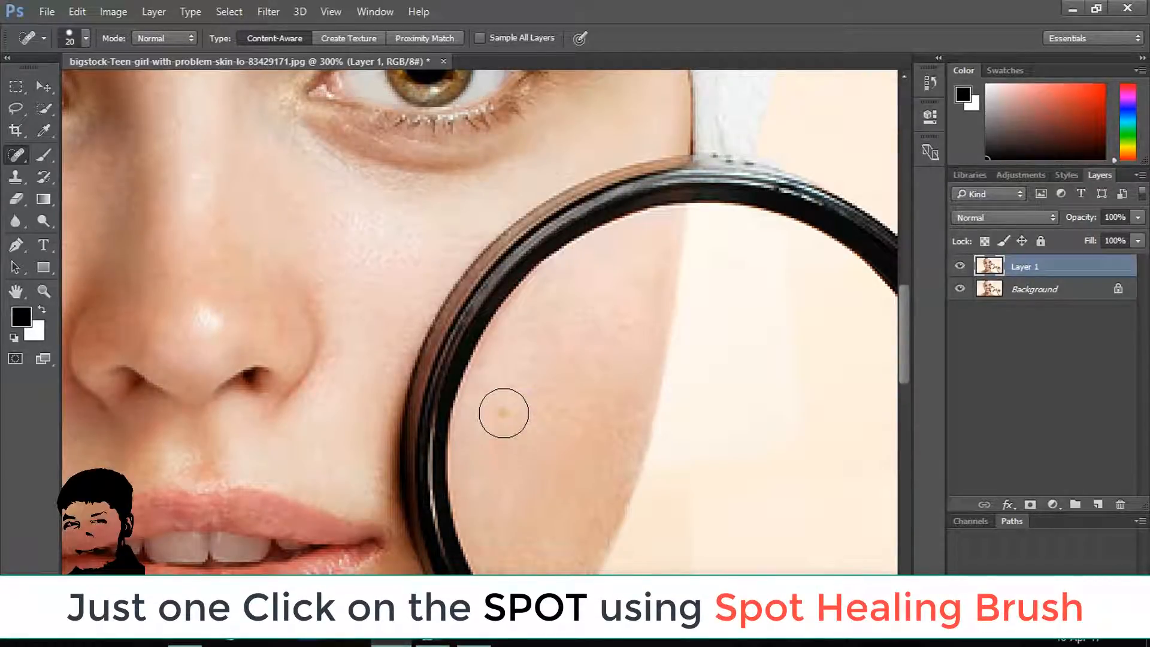
Heal the two red spots beside the nose at brush size 20 and the two spots along the face edge at size 10
scroll(503, 413, "down", 3)
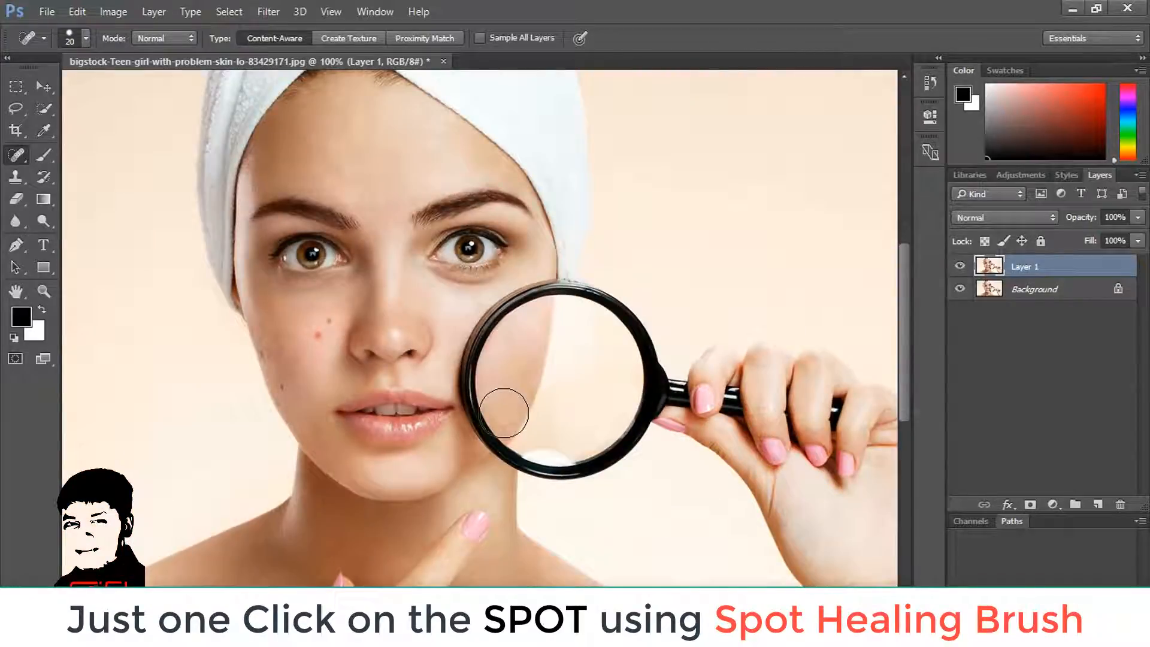
scroll(298, 364, "up", 3)
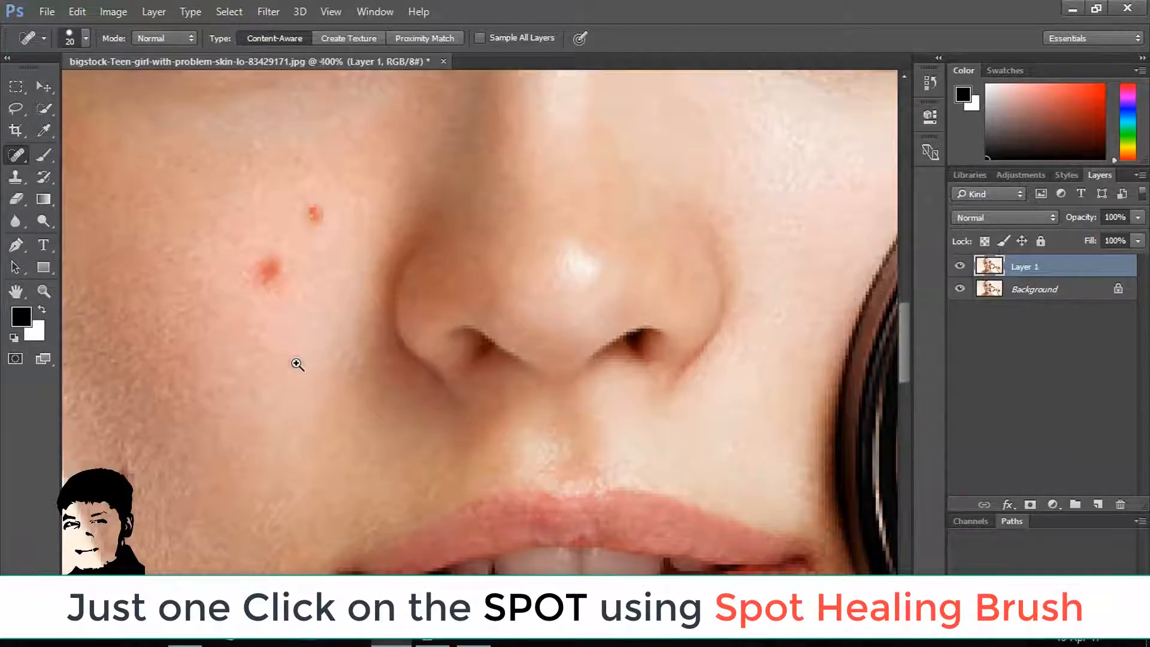
left_click(269, 267)
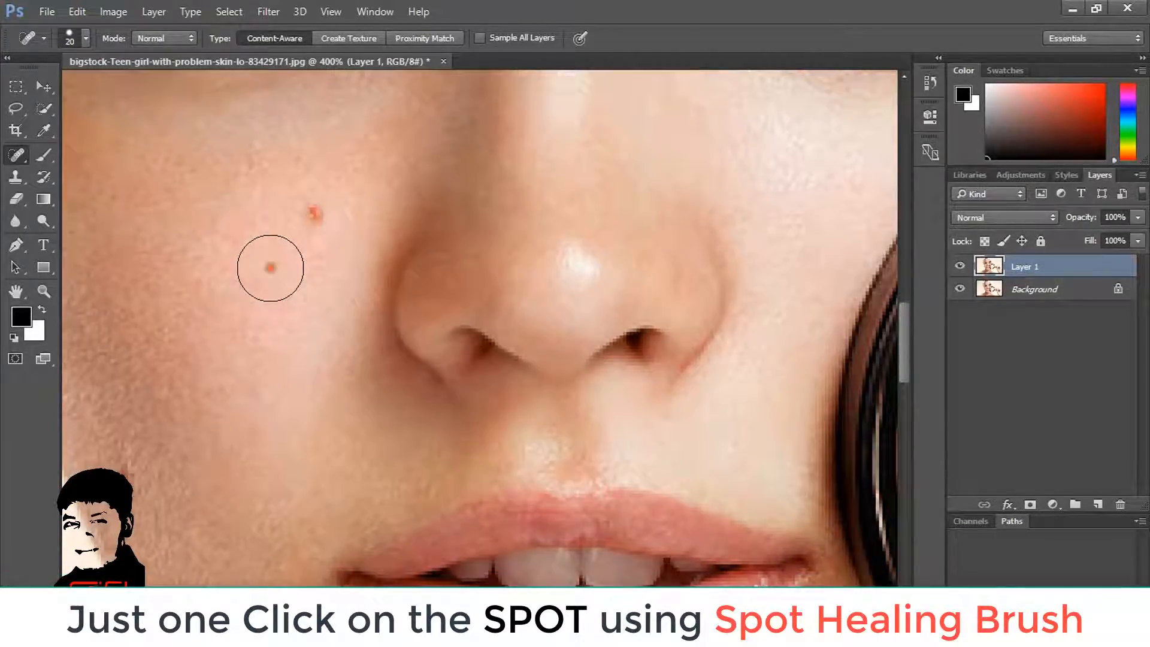
left_click(305, 217)
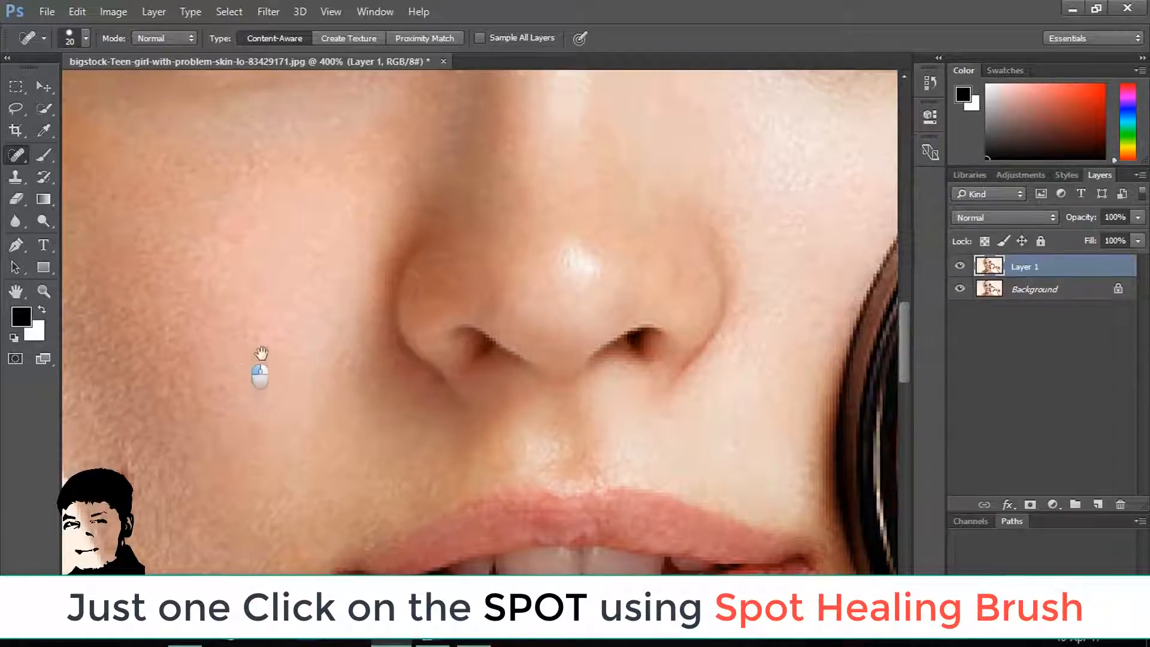
left_click_drag(261, 353, 461, 244)
key("bracketleft")
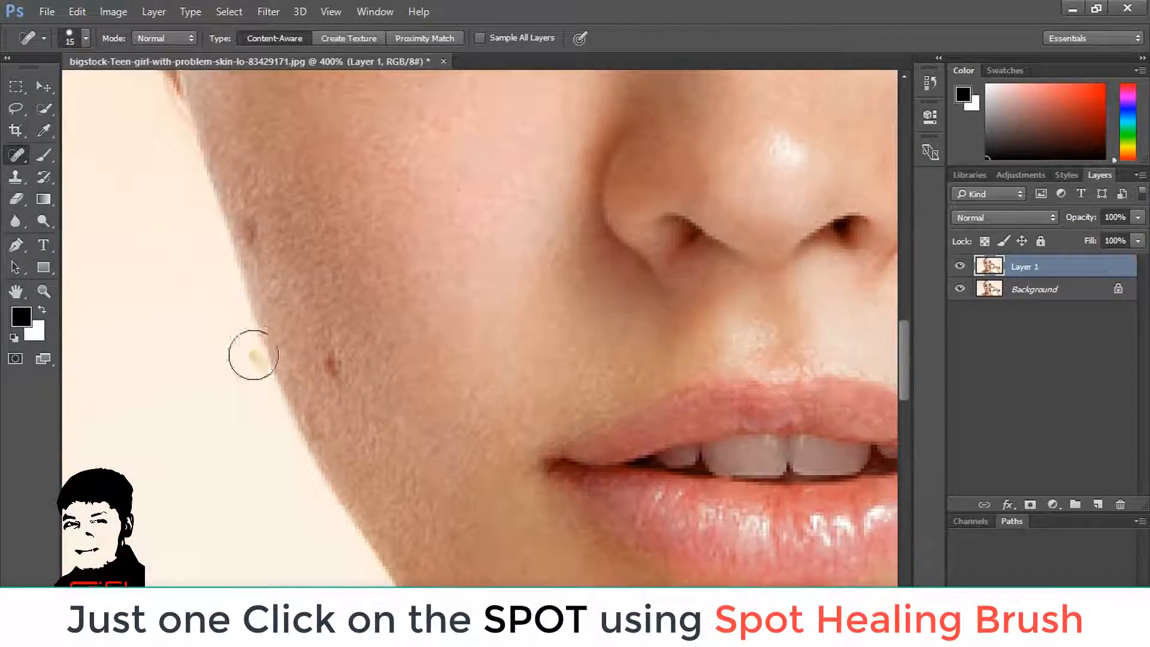
key("bracketleft")
left_click(330, 365)
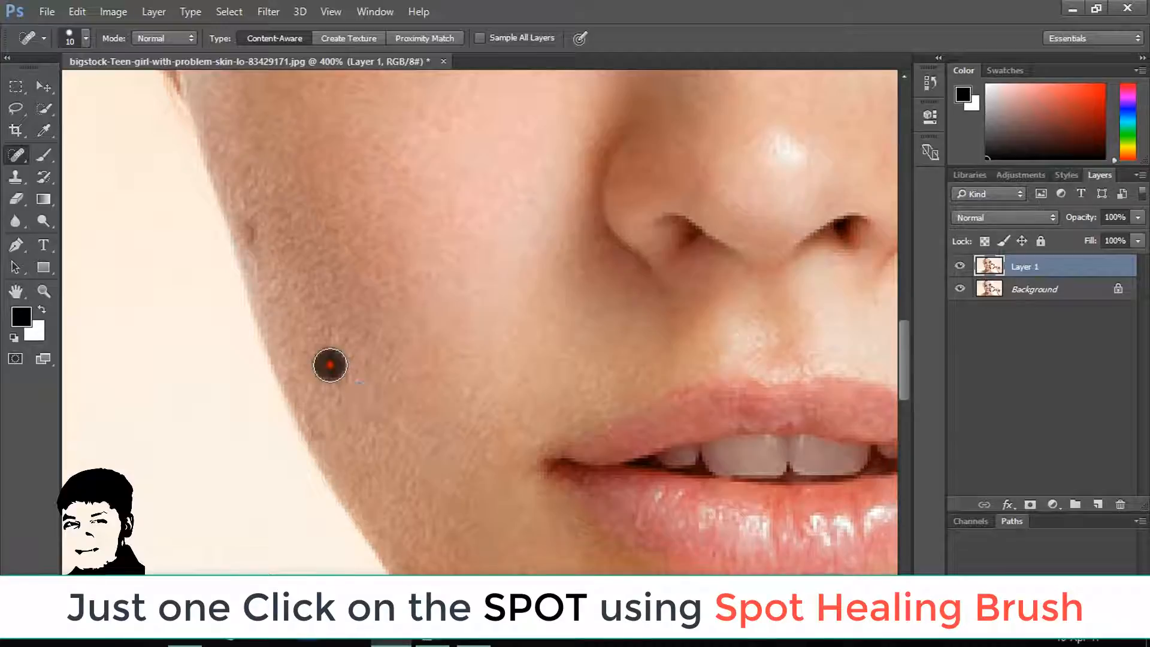
left_click(251, 231)
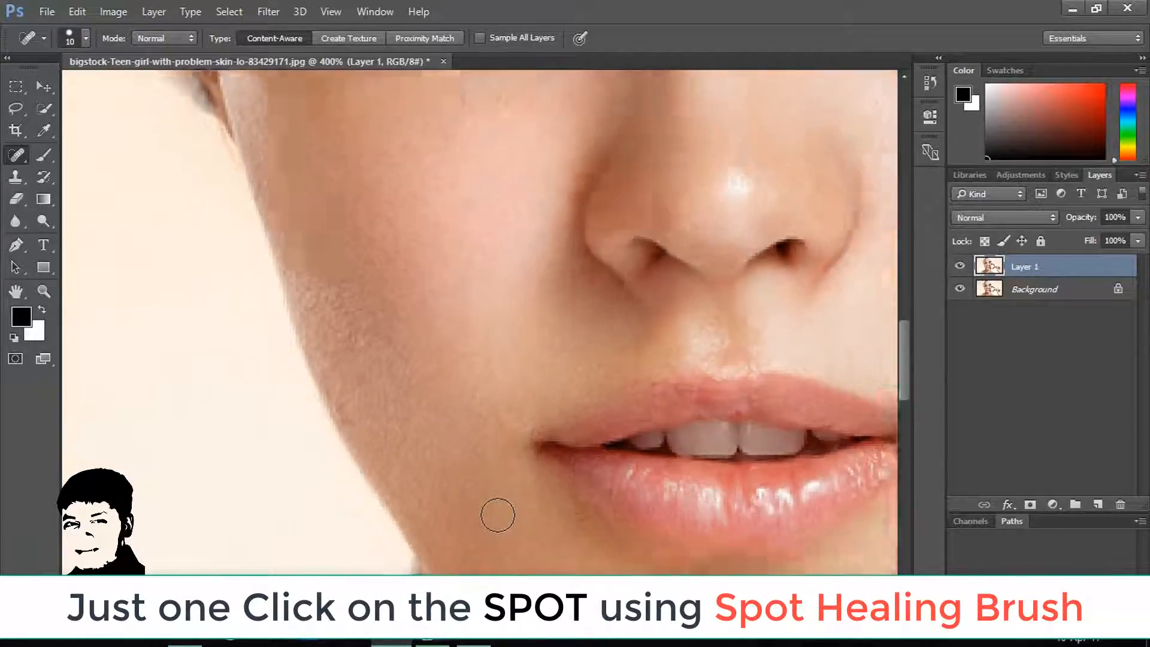
Compare the face before and after retouching by hiding and showing Layer 1
key("ctrl+minus")
key("ctrl+minus")
key("ctrl+minus")
key("ctrl+minus")
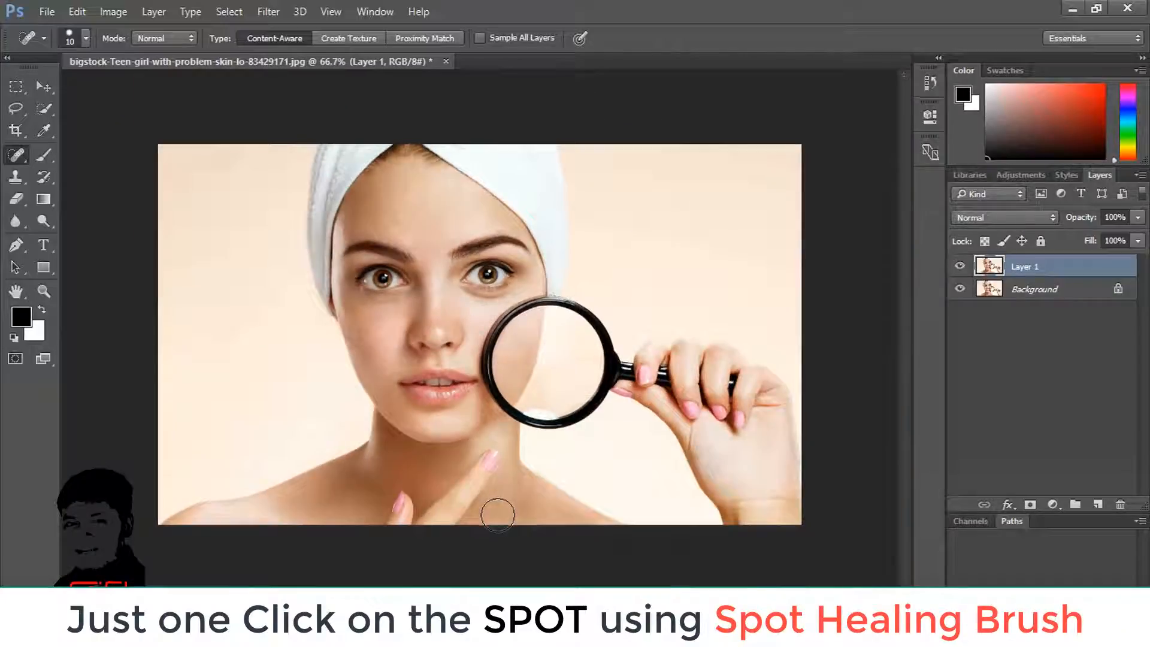
key("ctrl+plus")
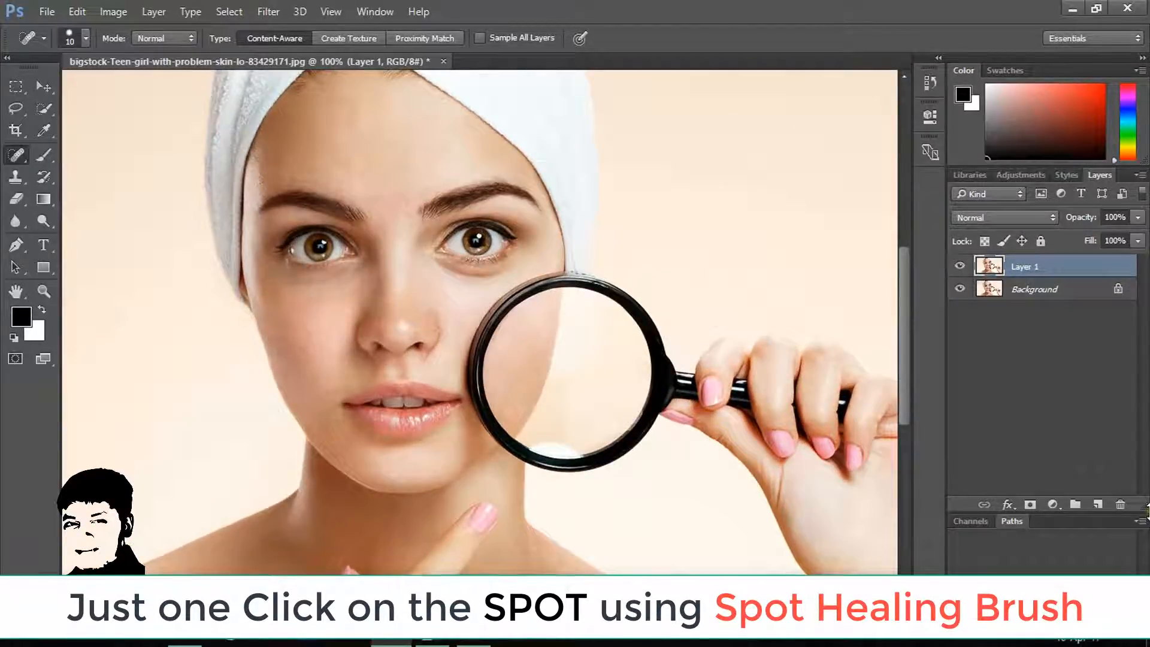
left_click(960, 265)
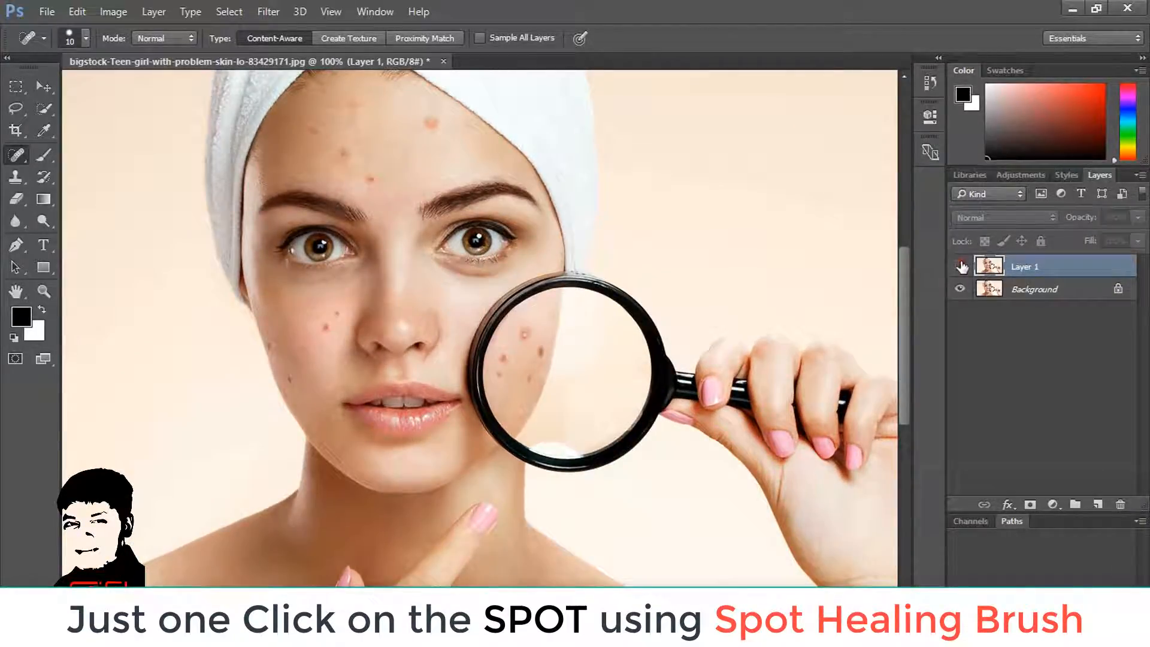
left_click(960, 266)
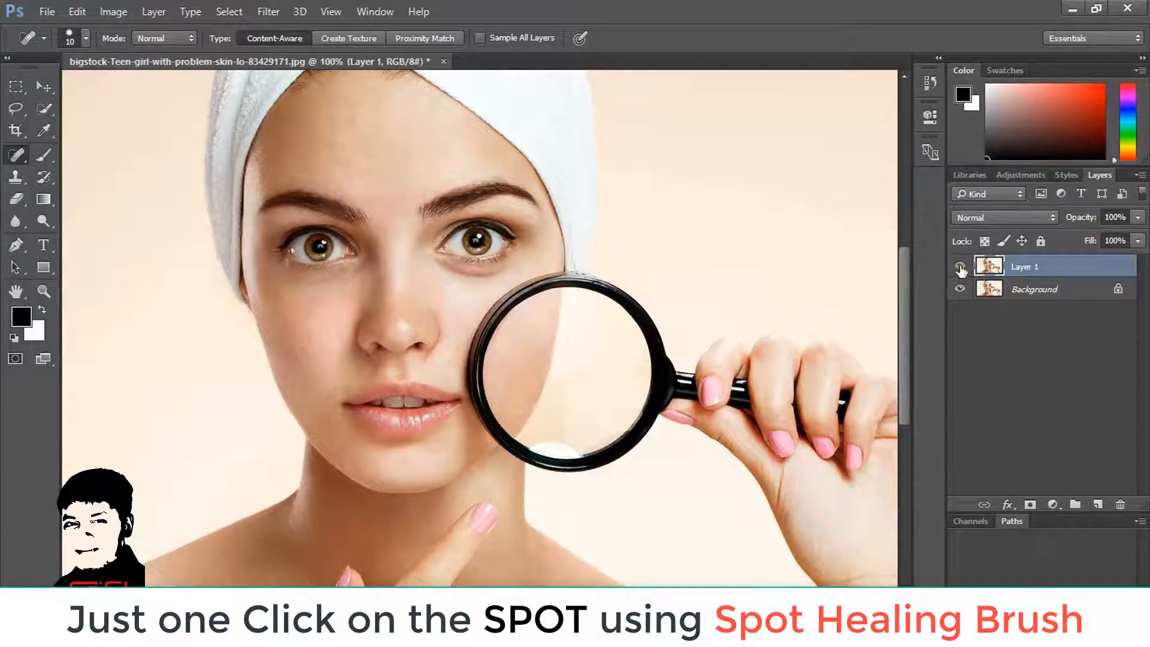
left_click(960, 265)
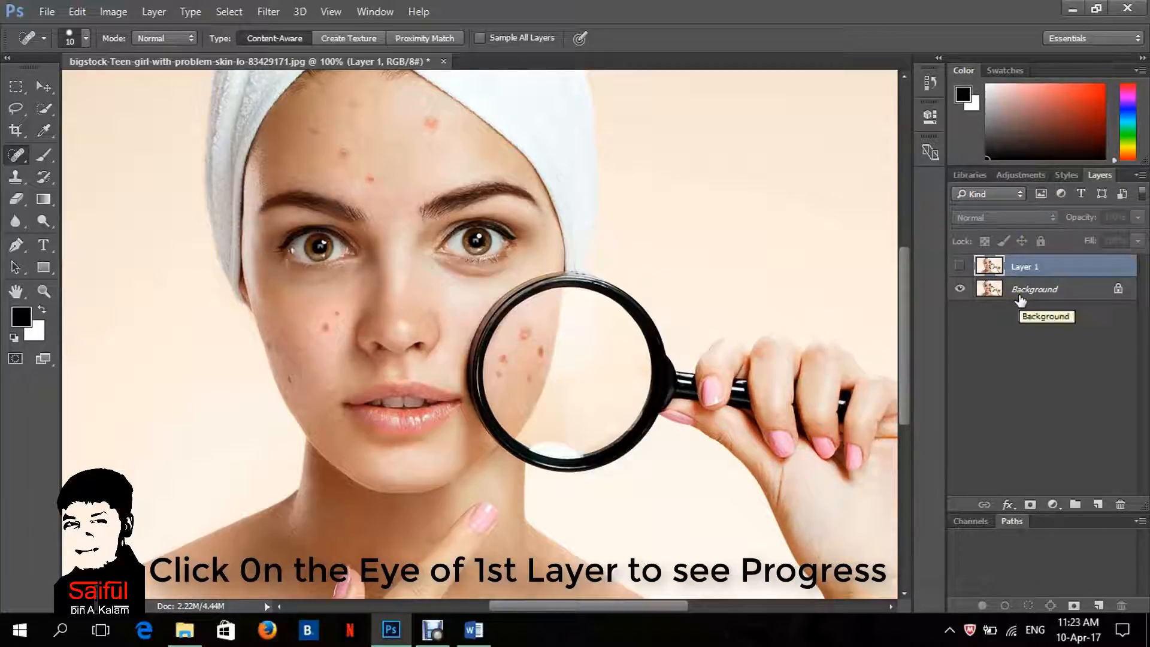
left_click(960, 266)
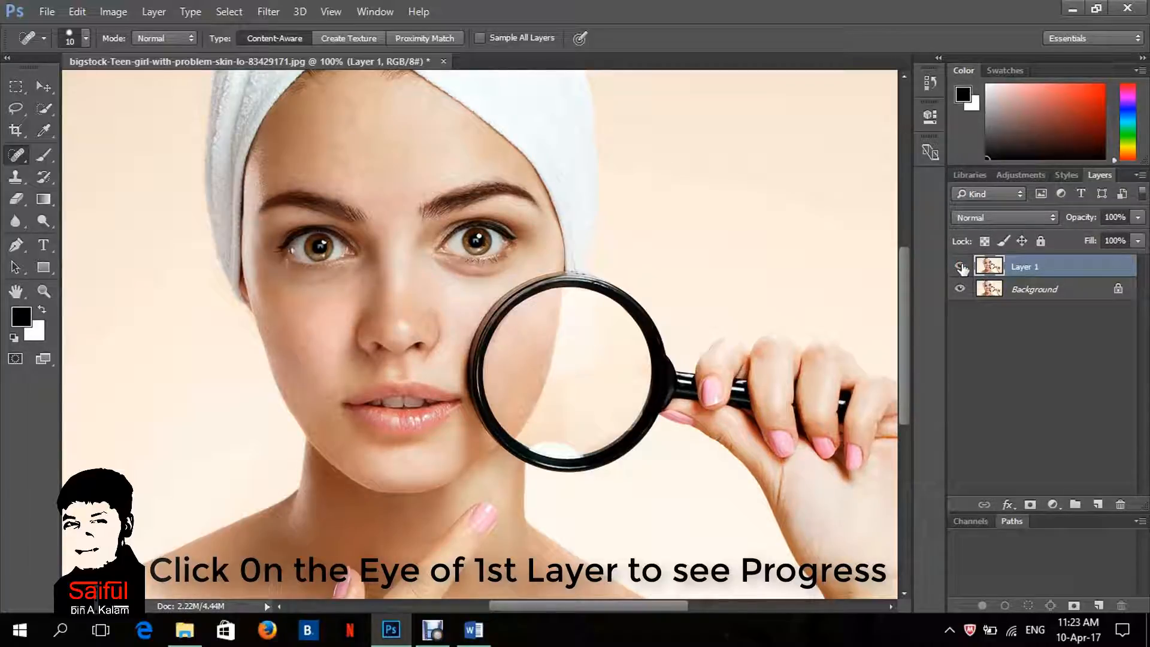
left_click(960, 267)
left_click(960, 266)
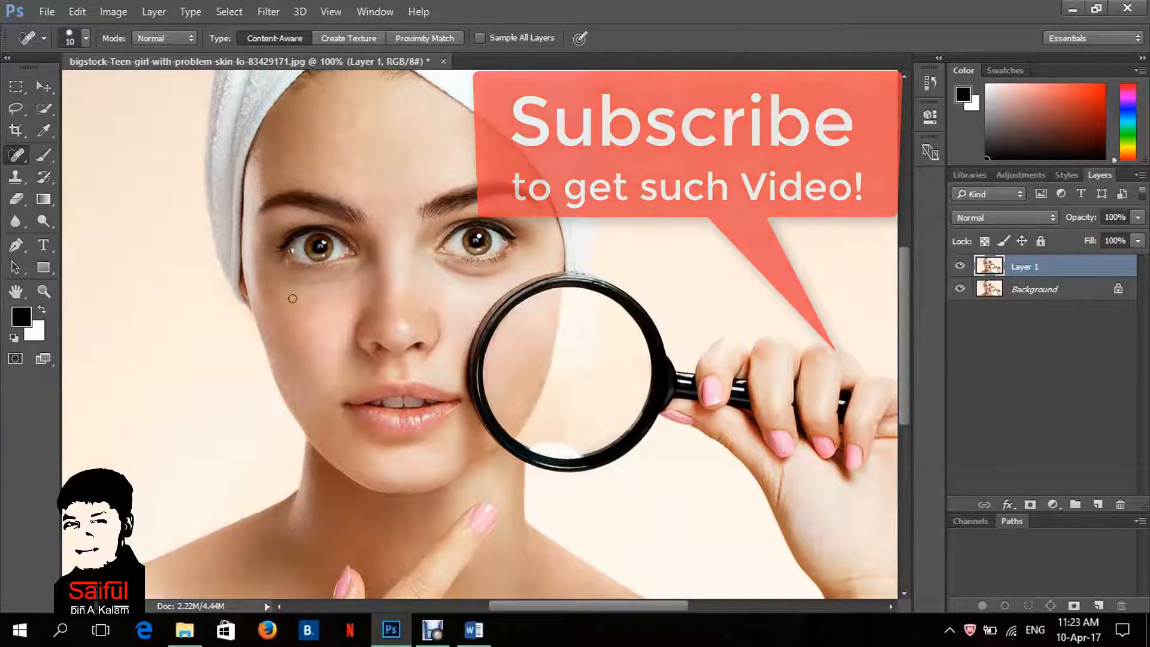
Duplicate Layer 1, and delete both the copy and Layer 1 to leave only the Background layer
left_click_drag(1029, 268, 1097, 504)
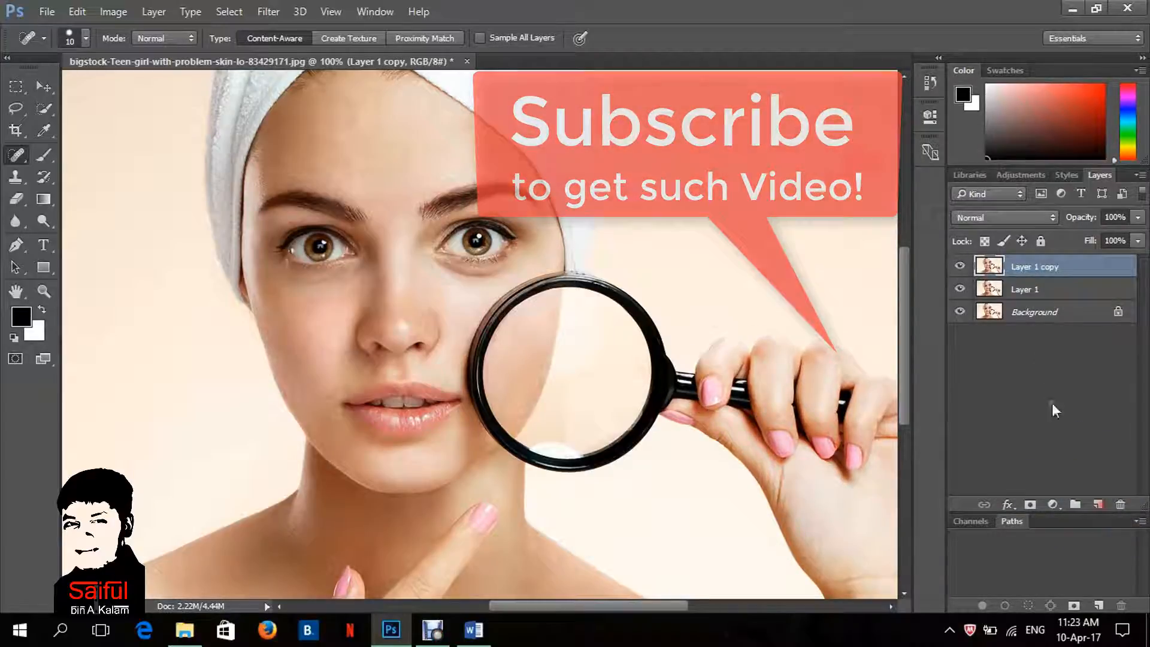
key("Delete")
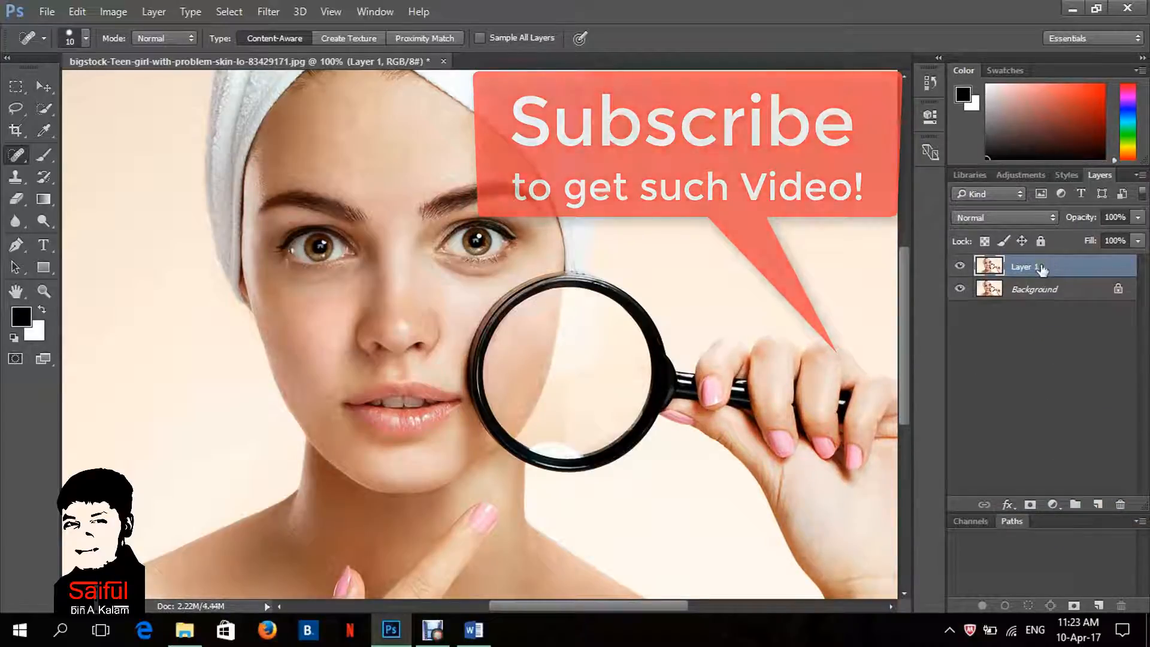
key("Delete")
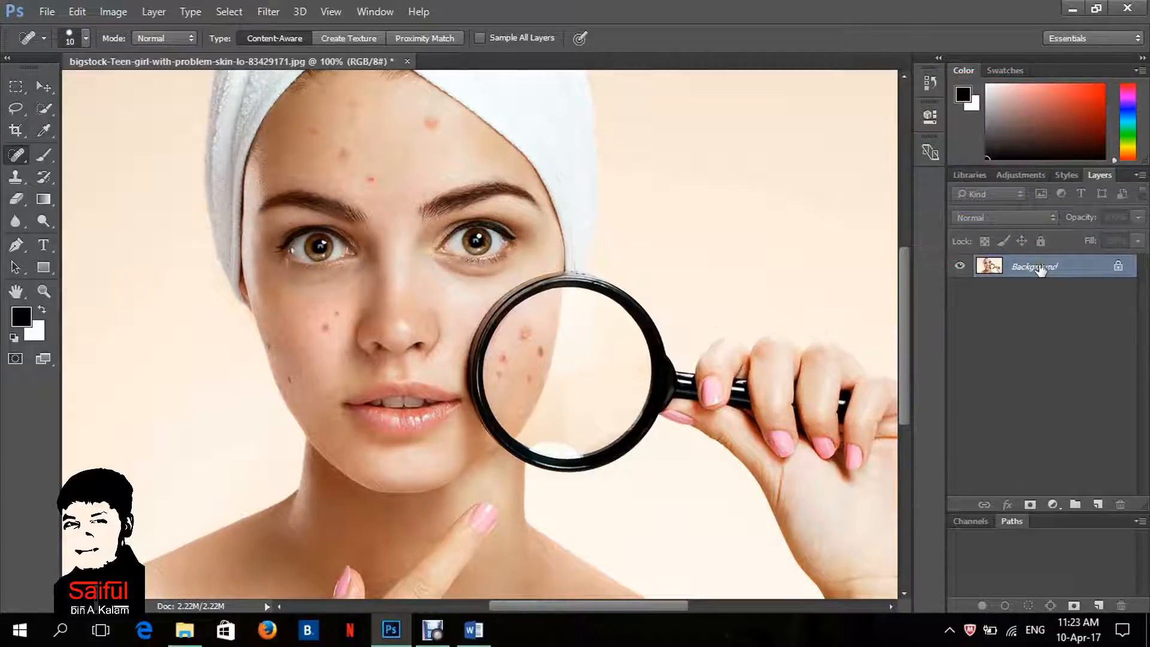
Switch to the Healing Brush and try to heal the large forehead blemish without defining a source point
right_click(18, 157)
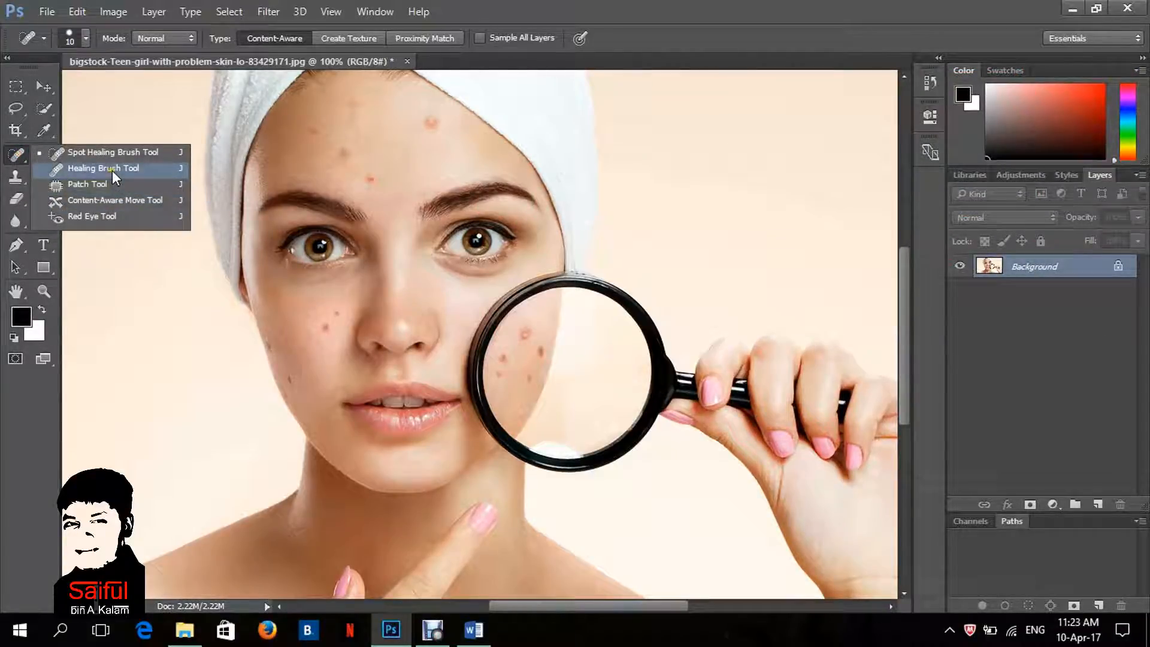
left_click(146, 167)
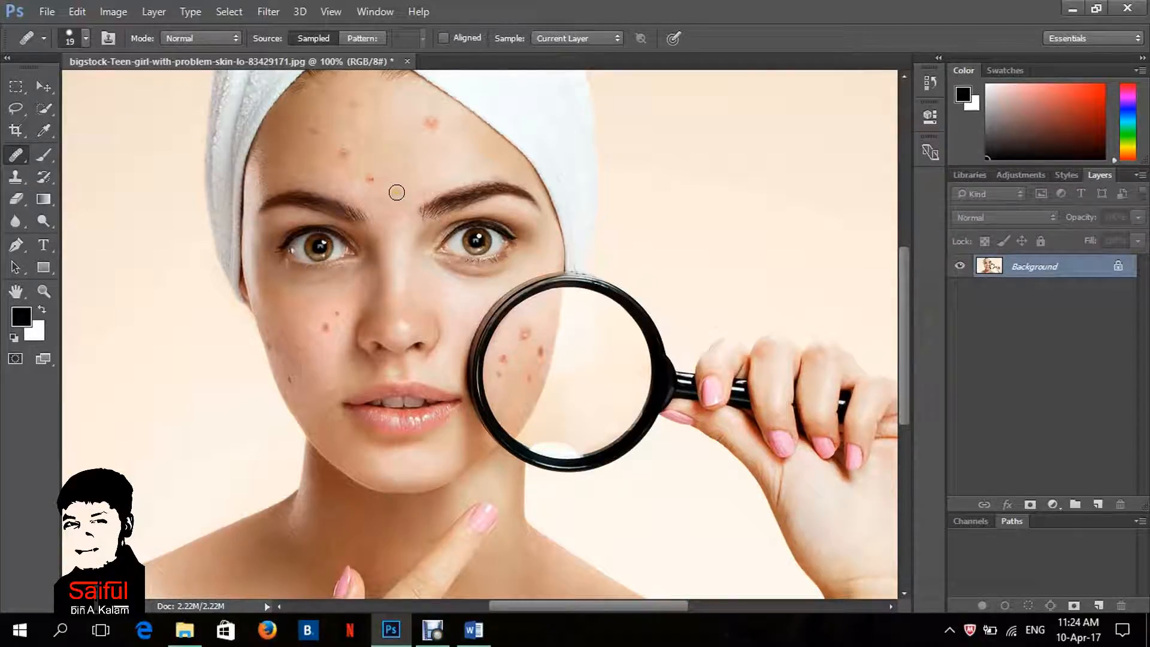
scroll(419, 180, "up", 2)
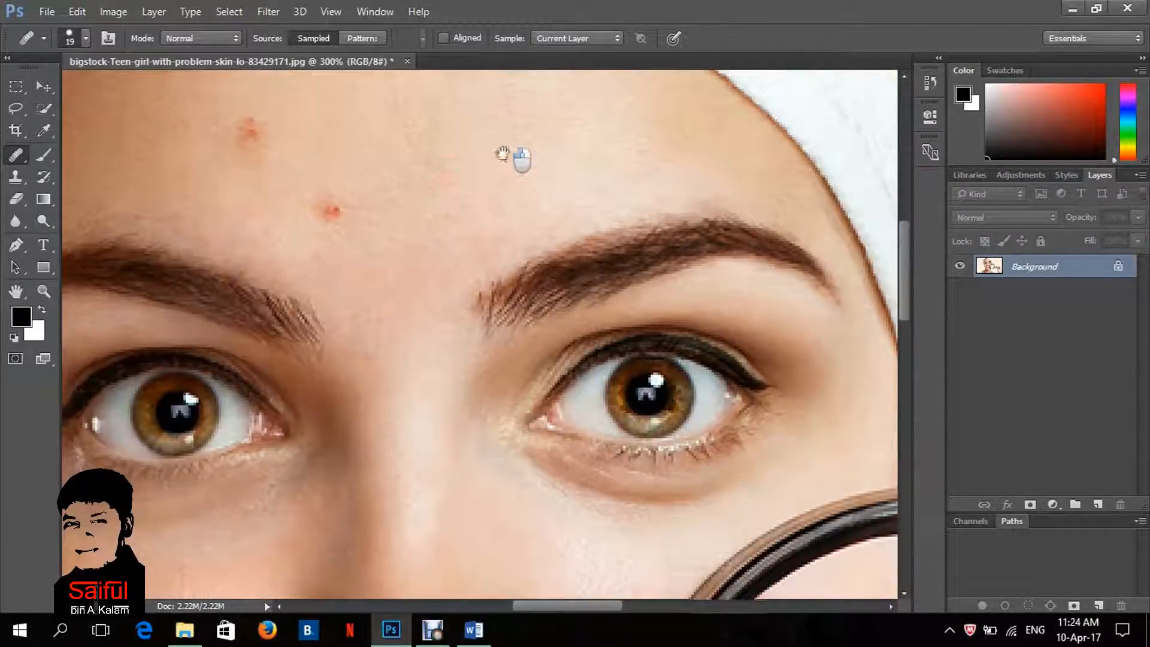
mouse_move(503, 154)
left_mouse_down()
mouse_move(470, 367)
mouse_move(552, 377)
left_mouse_up()
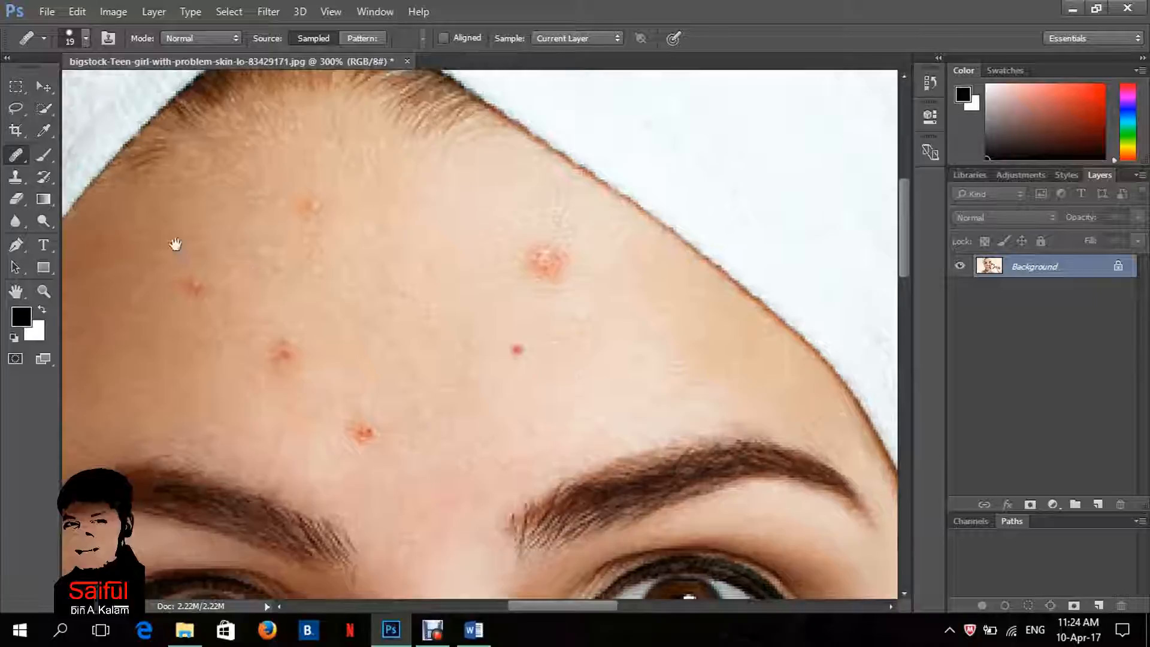
right_click(16, 156)
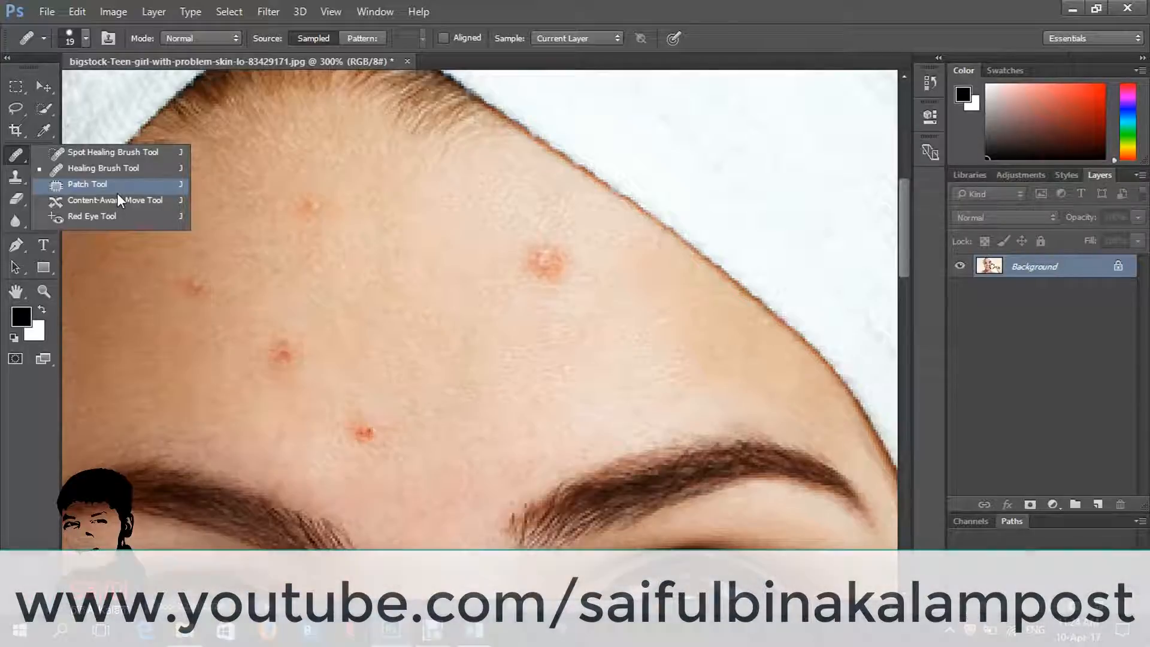
left_click(116, 168)
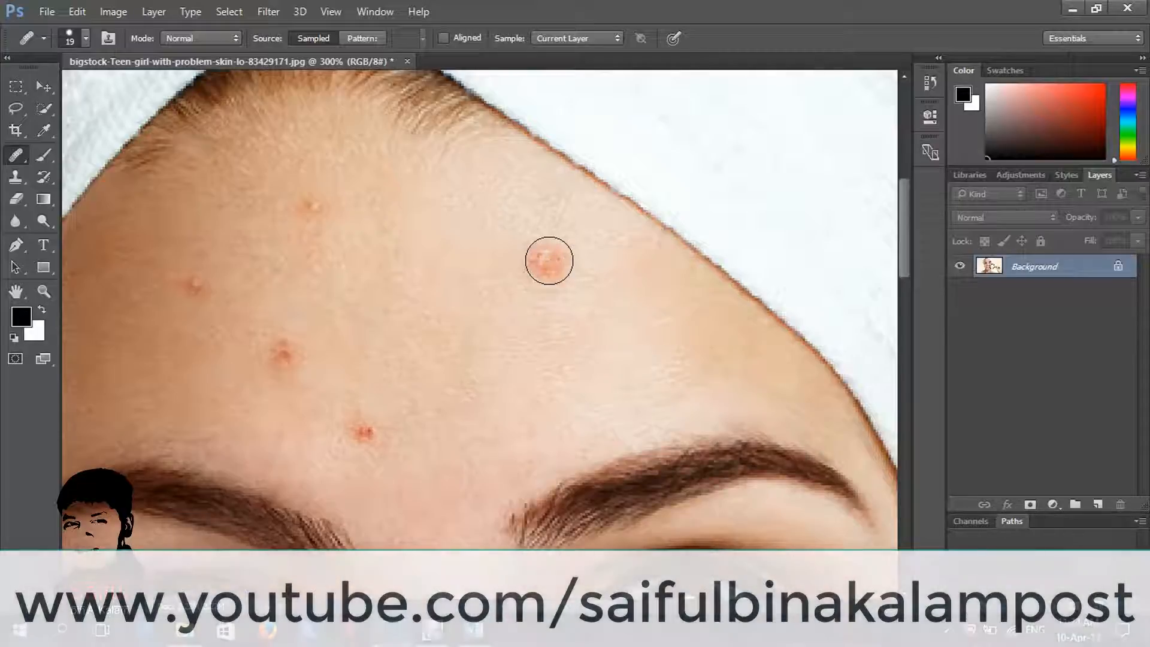
left_click(549, 260)
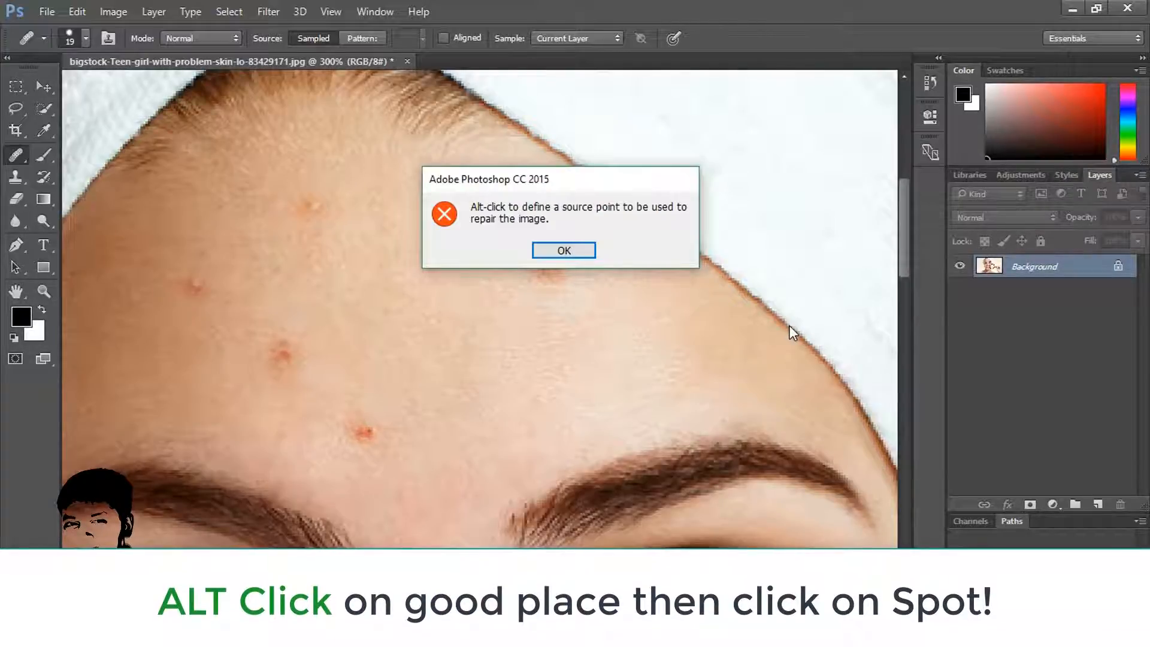
left_click(578, 255)
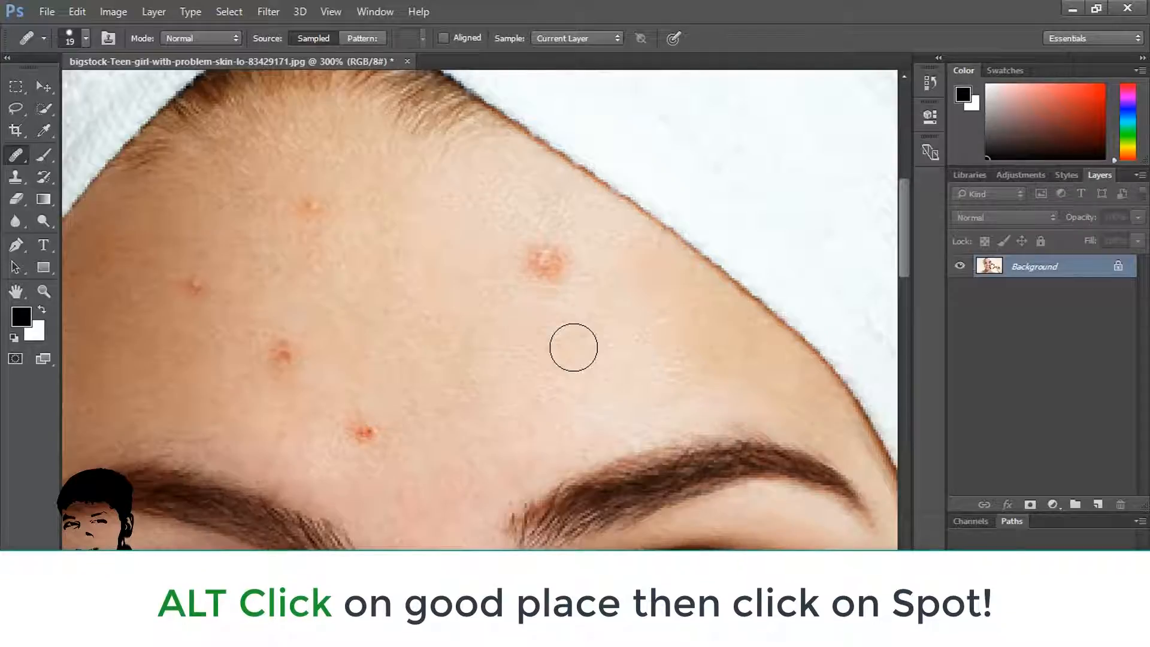
Sample clean skin just below the large forehead blemish and heal the blemish at brush size 19
left_click(572, 348, "alt")
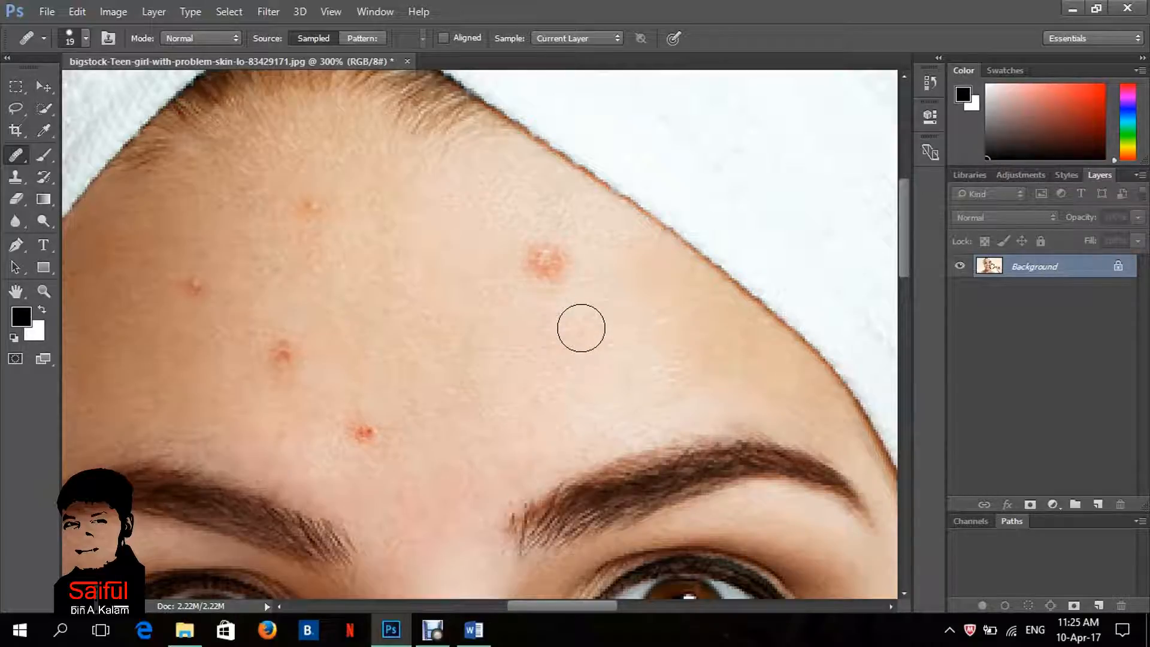
key("alt")
left_click(545, 262)
key("ctrl+z")
left_click(542, 260)
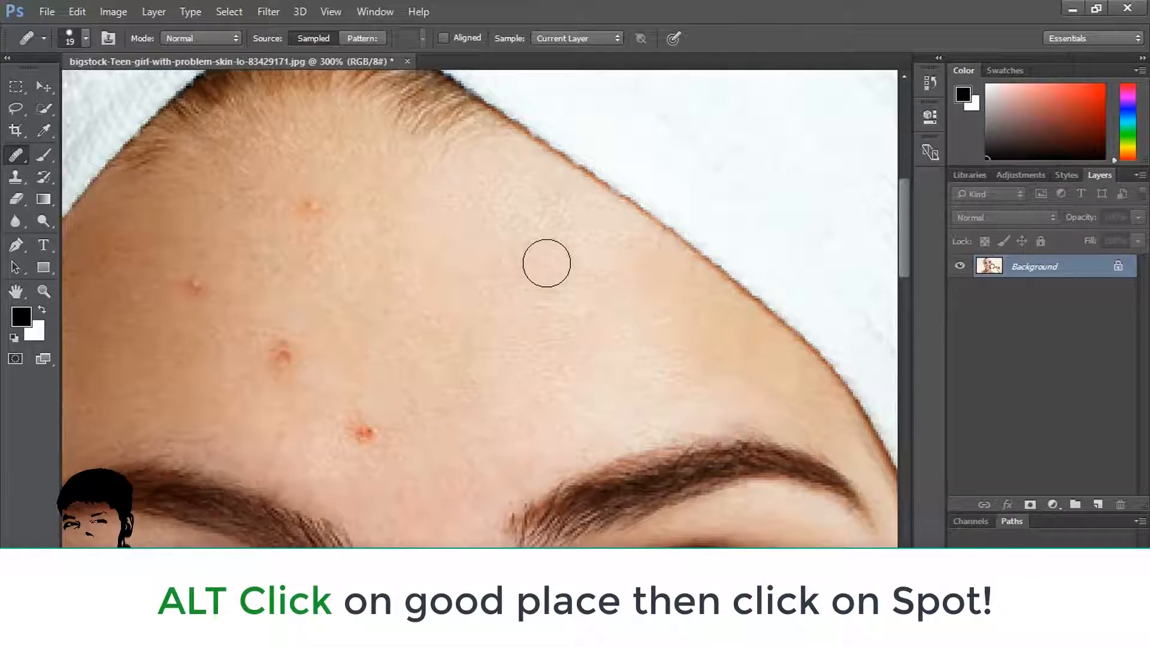
left_click(546, 263)
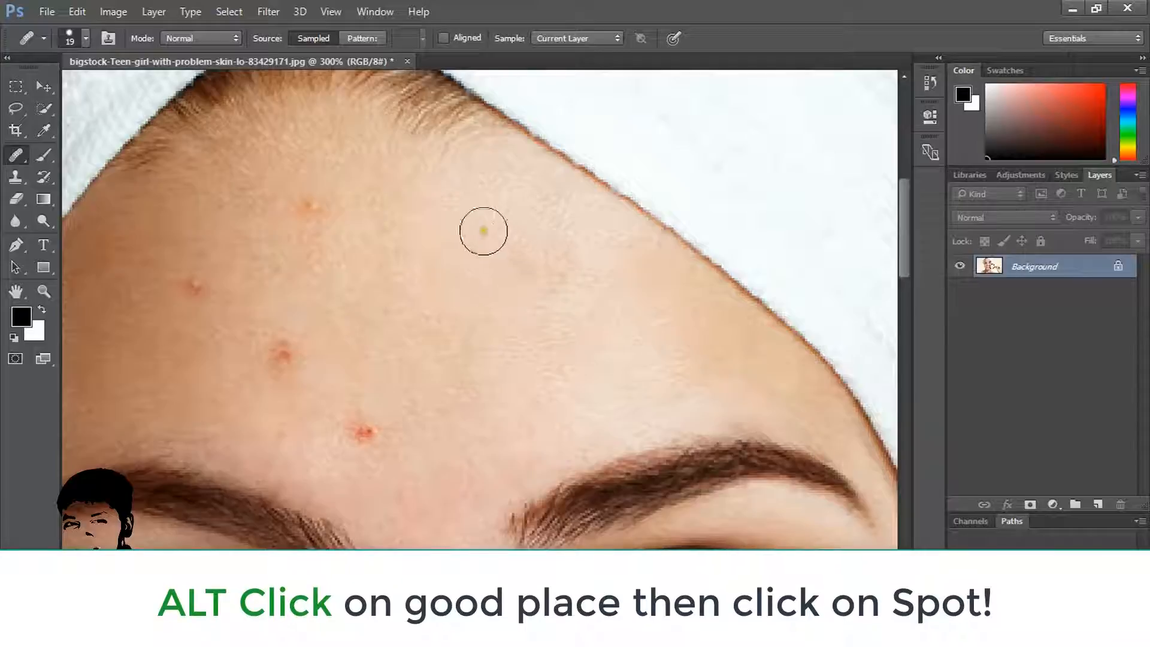
Try healing the red spot above the inner end of her right eyebrow from two different skin samples, undoing each attempt
left_click(544, 319, "alt")
left_click(357, 442)
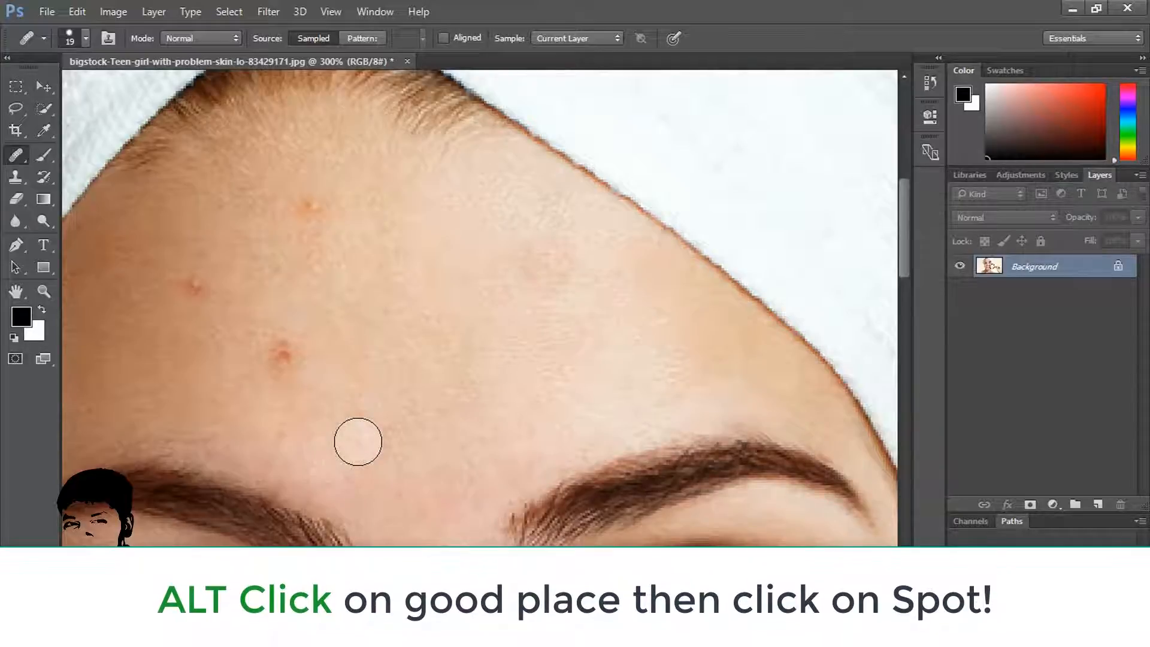
key("ctrl+z")
left_click(341, 316, "alt")
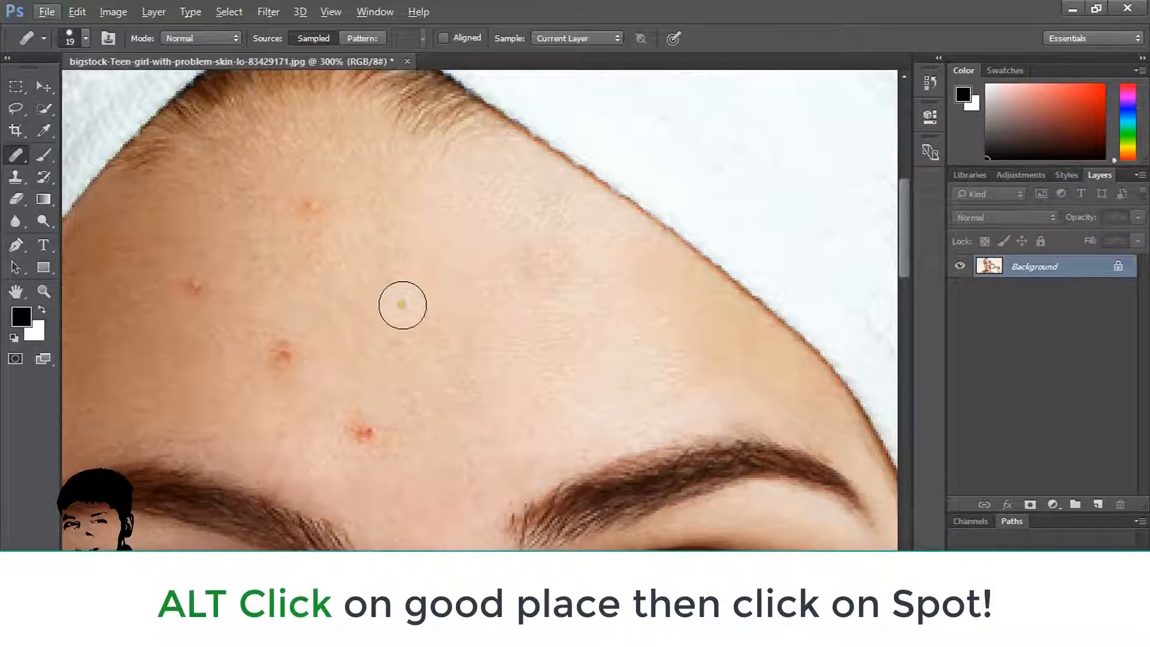
left_click(365, 436)
key("ctrl+z")
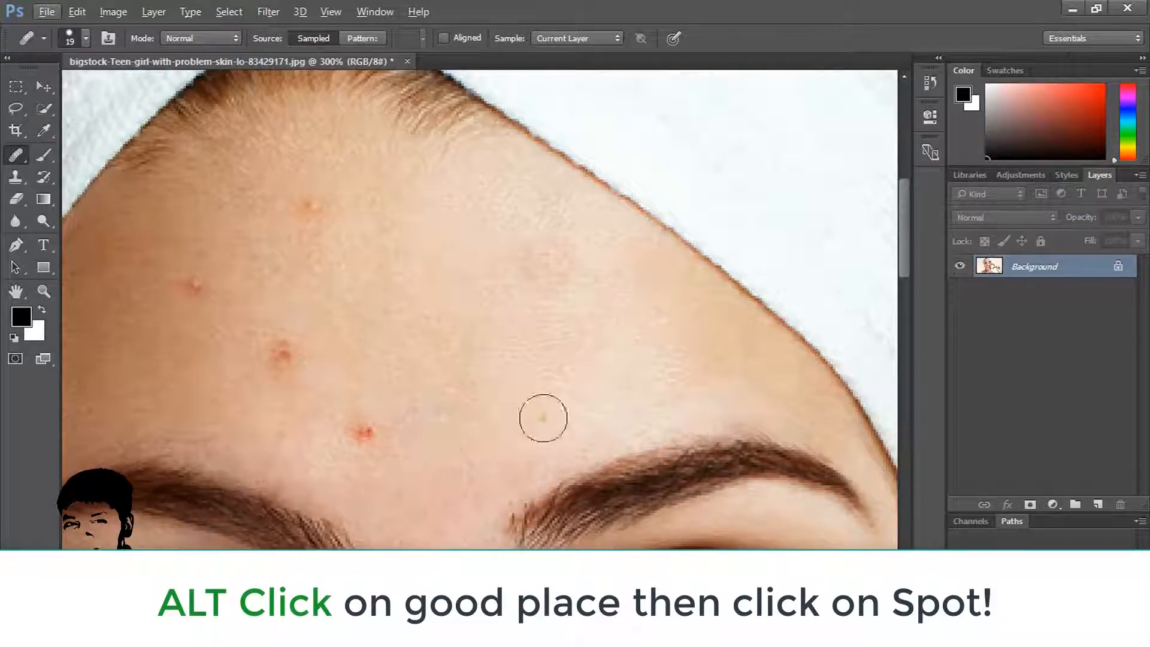
Use a red spot as the healing source and paint copies of it across the forehead
left_click(620, 402)
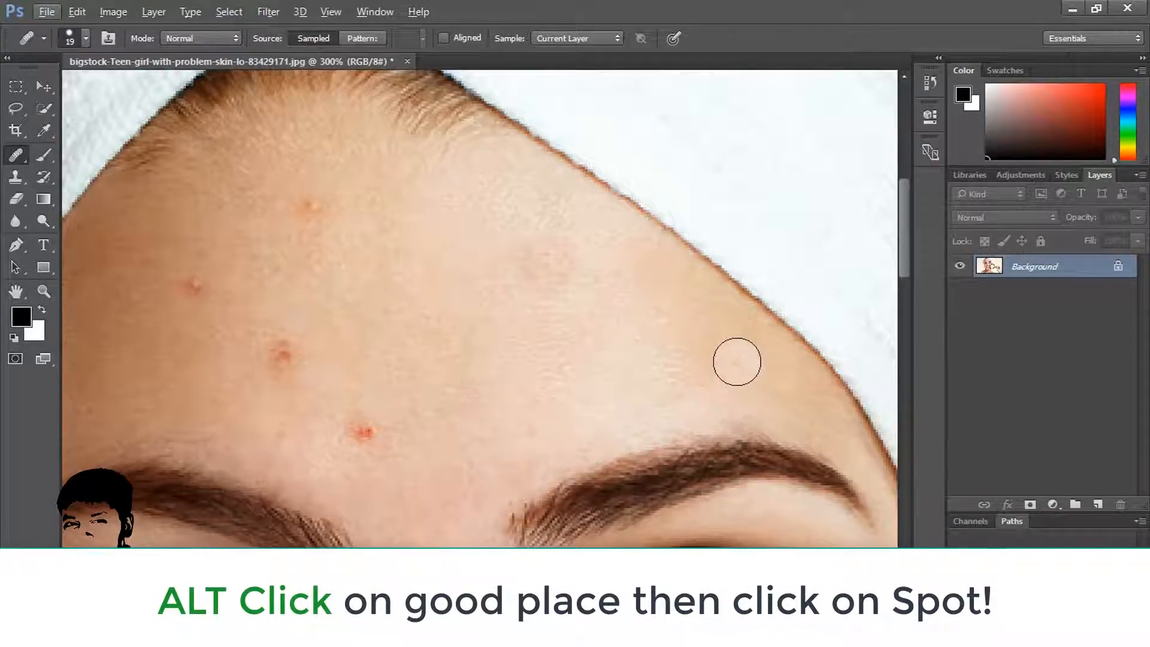
left_click(711, 361, "alt")
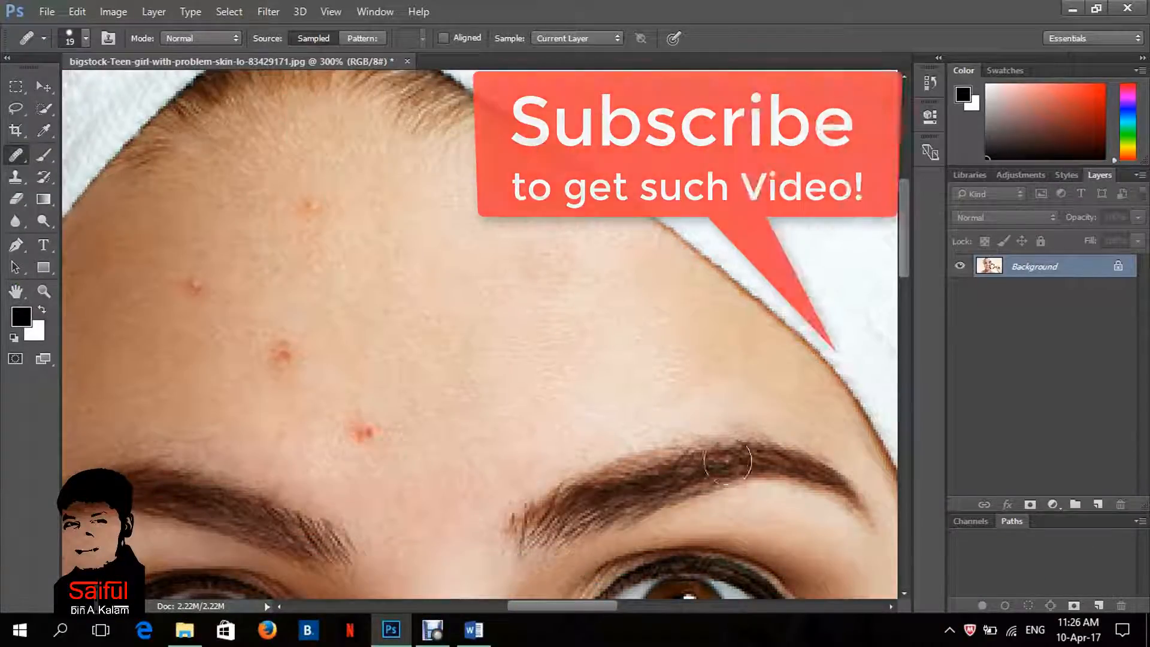
left_click(593, 340)
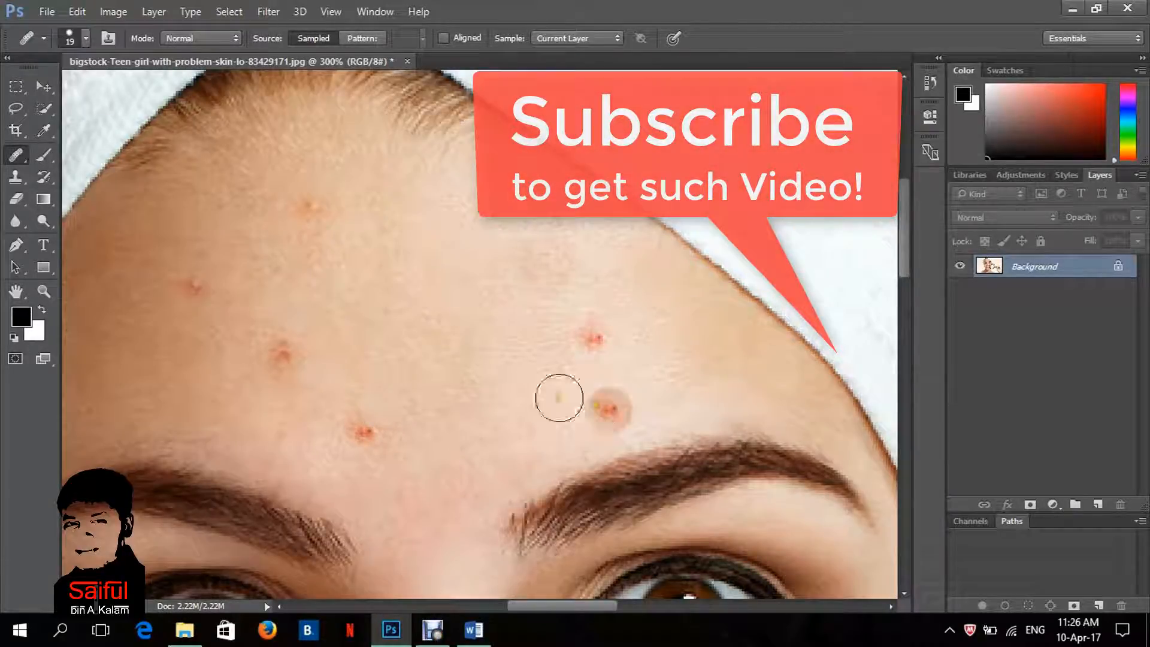
left_click(477, 363)
left_click(407, 466)
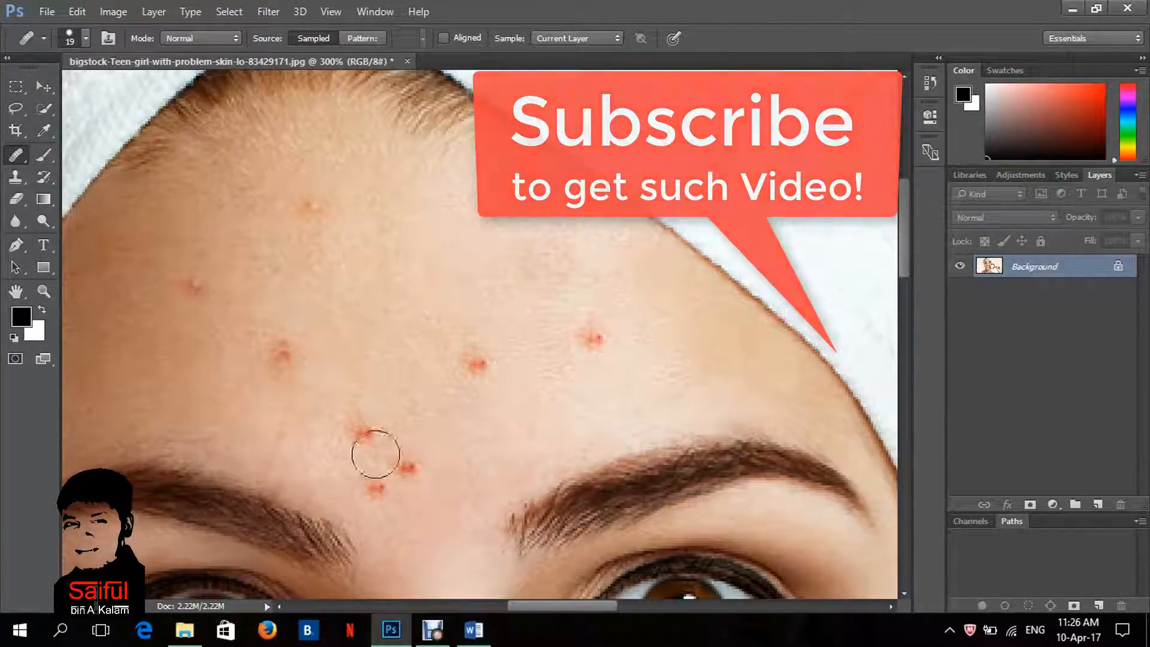
left_click(395, 296)
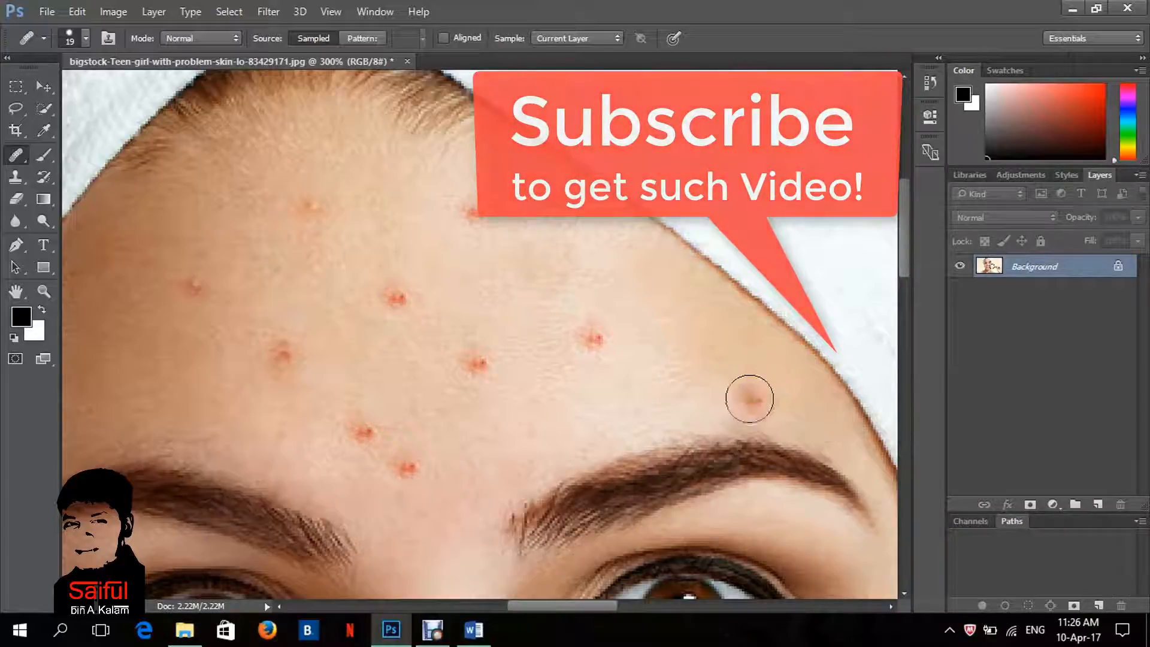
left_click(721, 359)
left_click(625, 434)
left_click(570, 414)
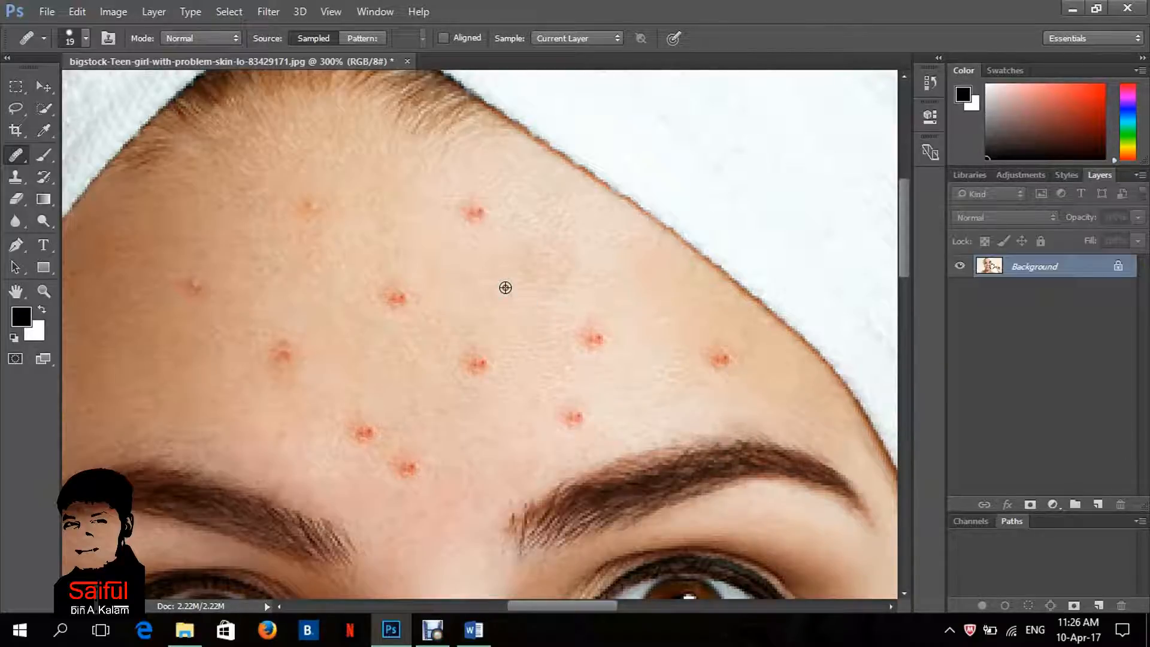
Heal the three copied spots in the middle of the forehead and the two original spots beside them, sampling nearby clean skin
left_click(477, 363)
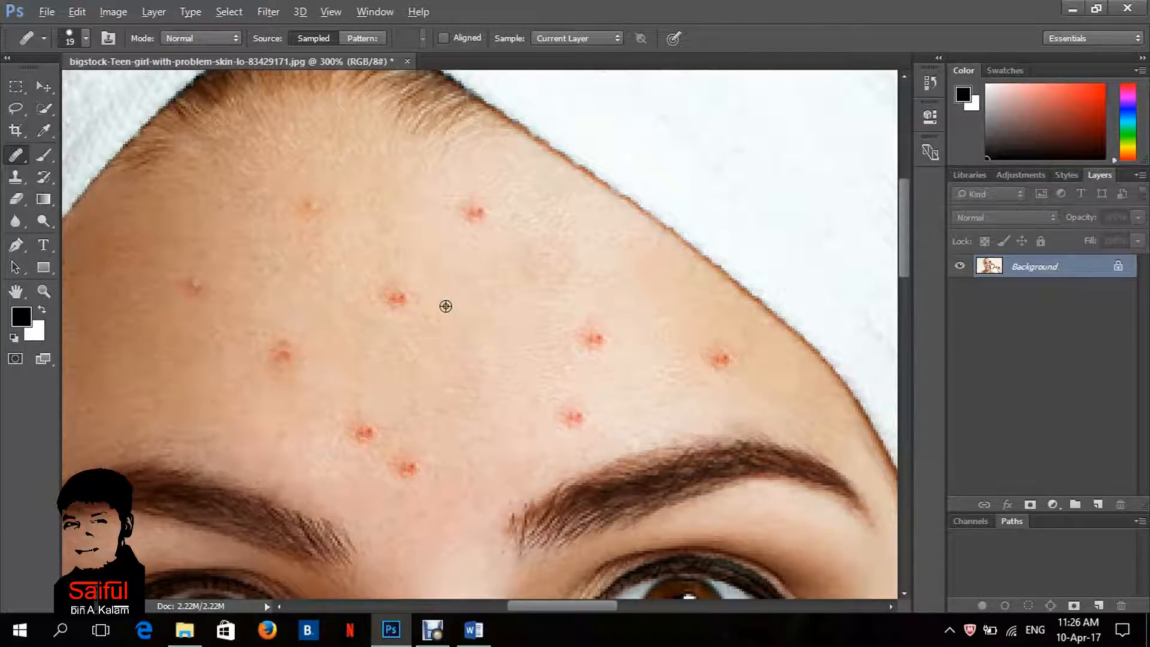
left_click(392, 297)
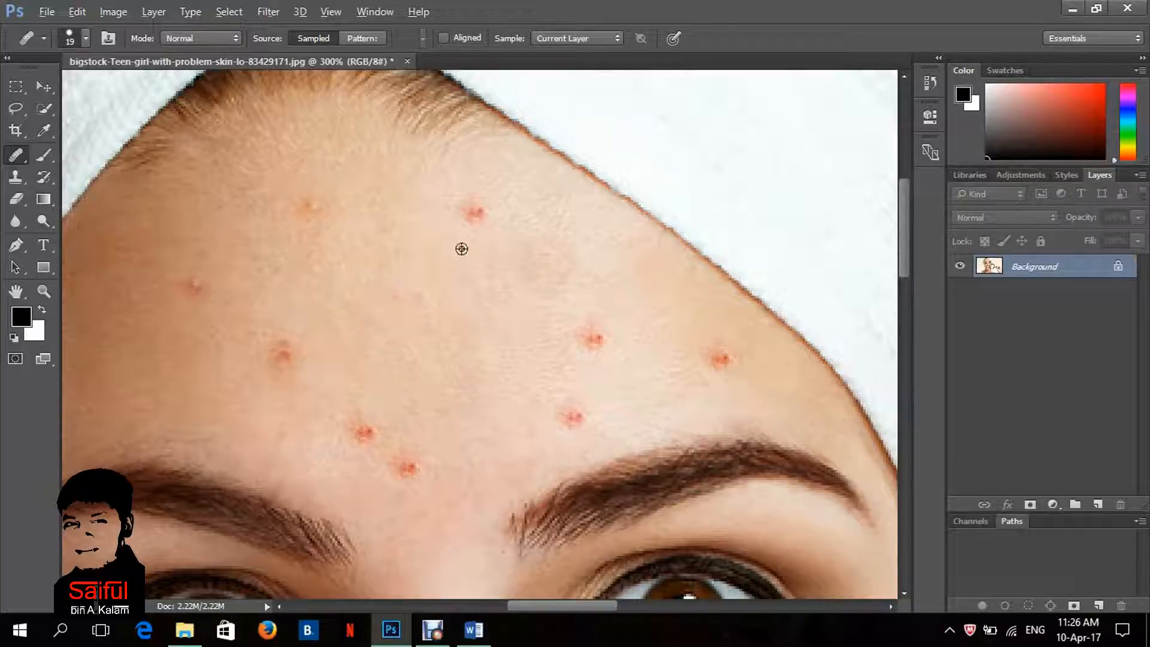
left_click(475, 211)
left_click(331, 231, "alt")
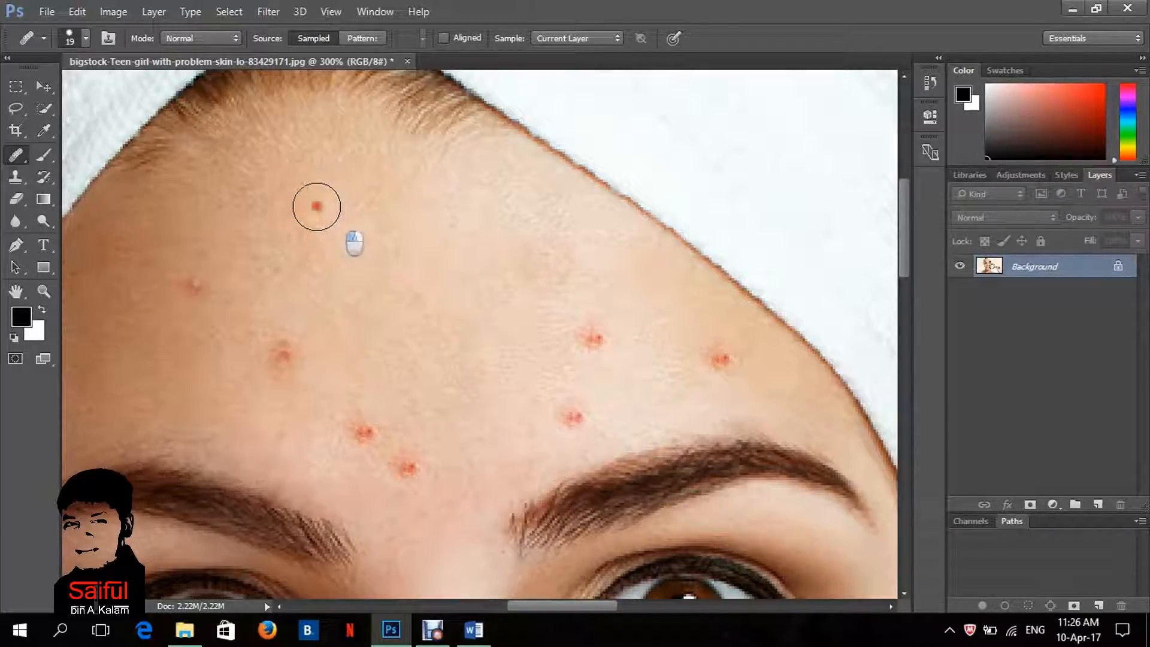
left_click(316, 206)
left_click(300, 321, "alt")
left_click(276, 353)
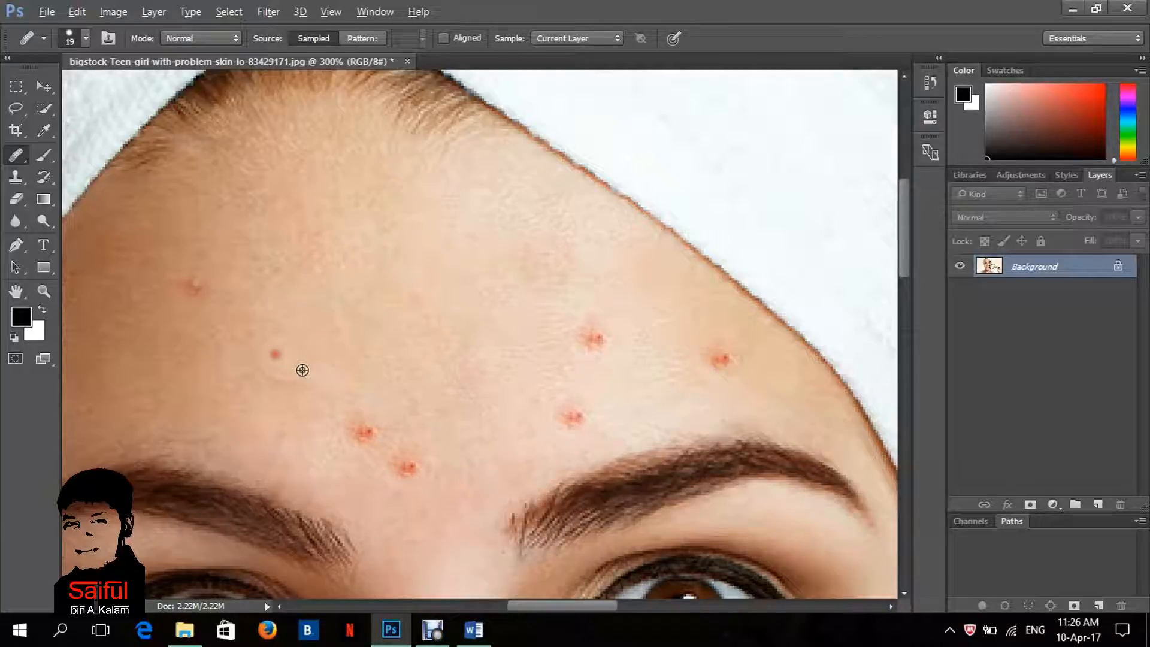
Heal the two spots near the inner end of her right eyebrow and the one just above her left eyebrow
left_click(363, 433)
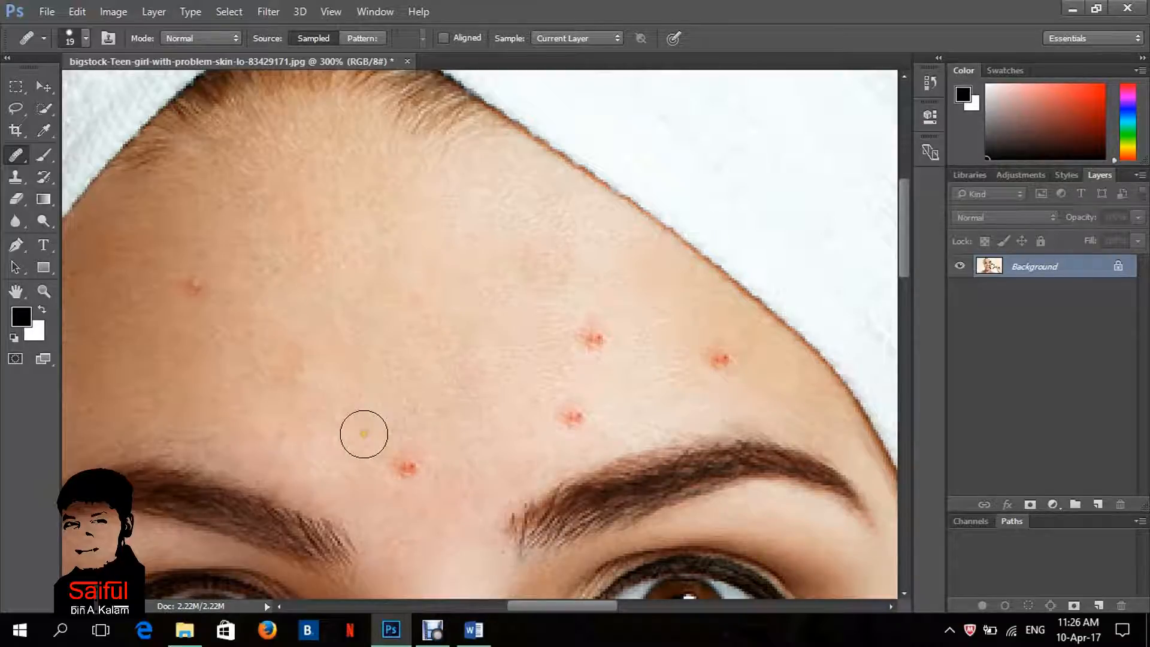
left_click(412, 412, "alt")
left_click(406, 471)
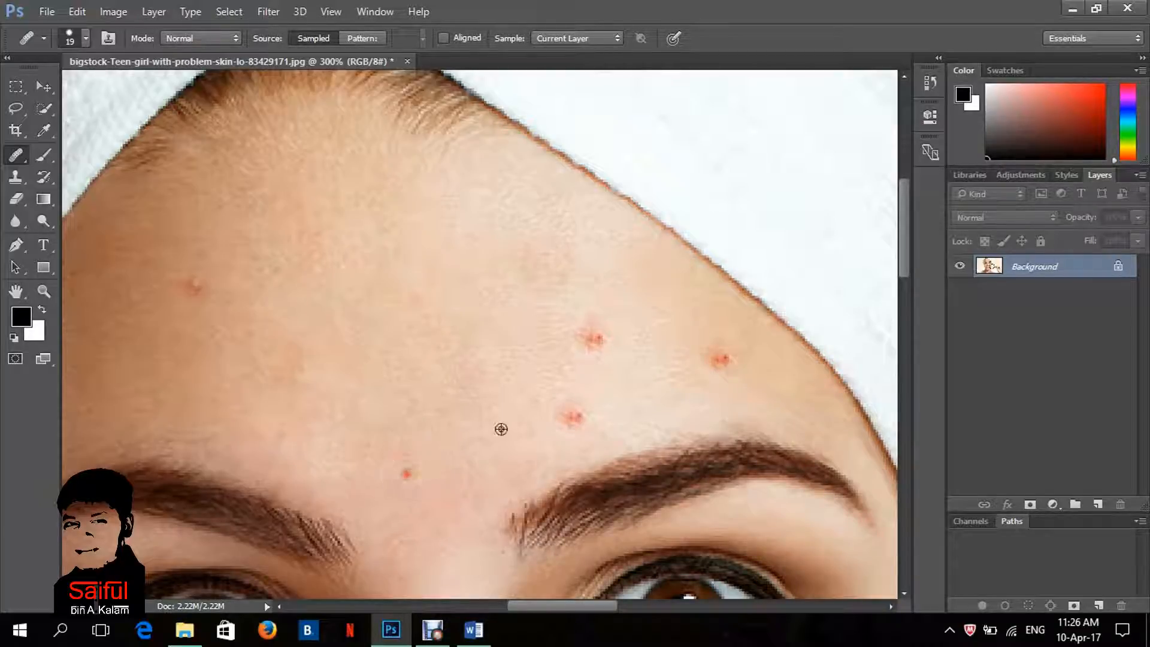
left_click(570, 406, "alt")
left_click(580, 415)
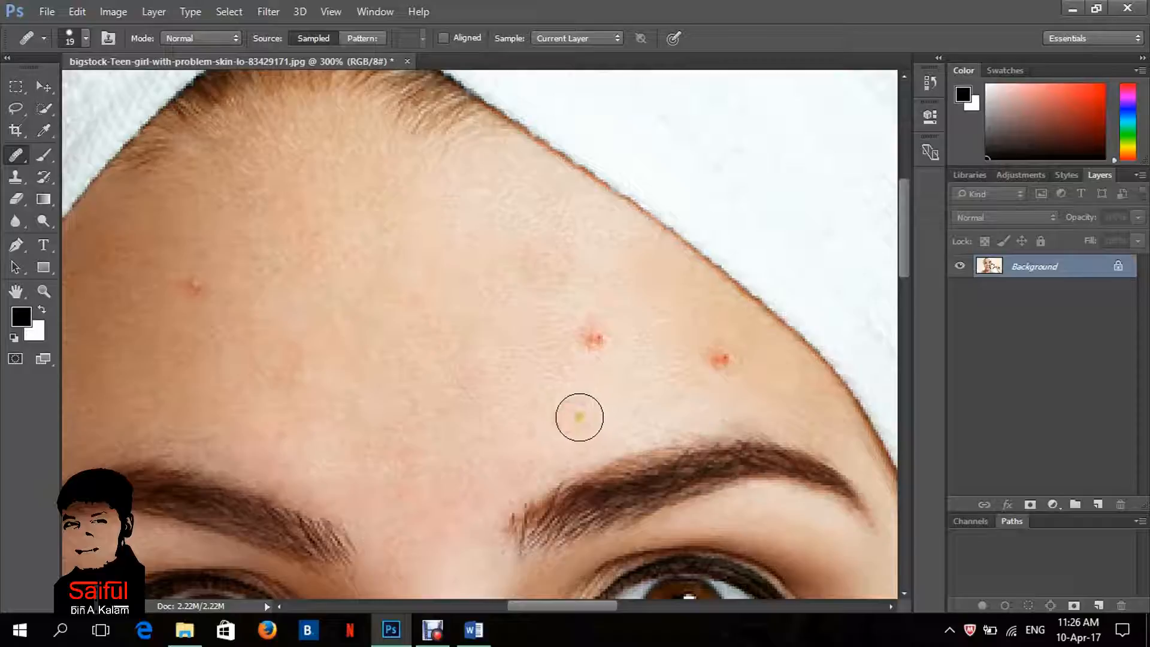
Heal the two remaining spots higher above her left eyebrow and the last spot on the opposite side of the forehead
left_click(556, 330, "alt")
left_click(593, 339)
left_click(695, 387, "alt")
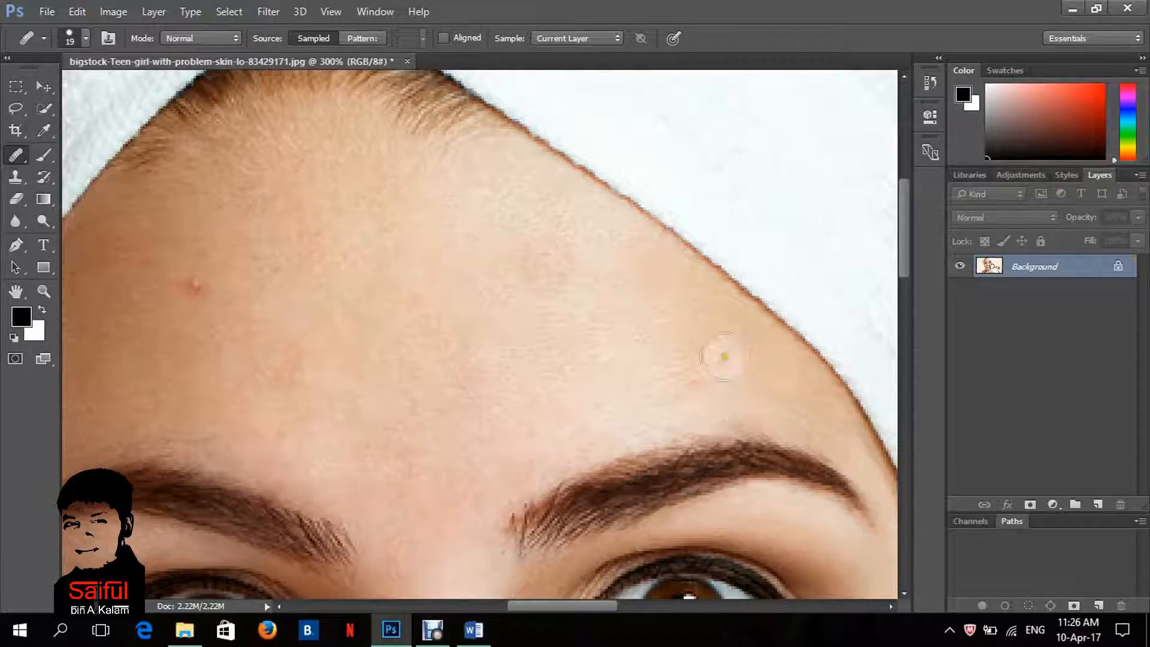
left_click(720, 355)
left_click(216, 320, "alt")
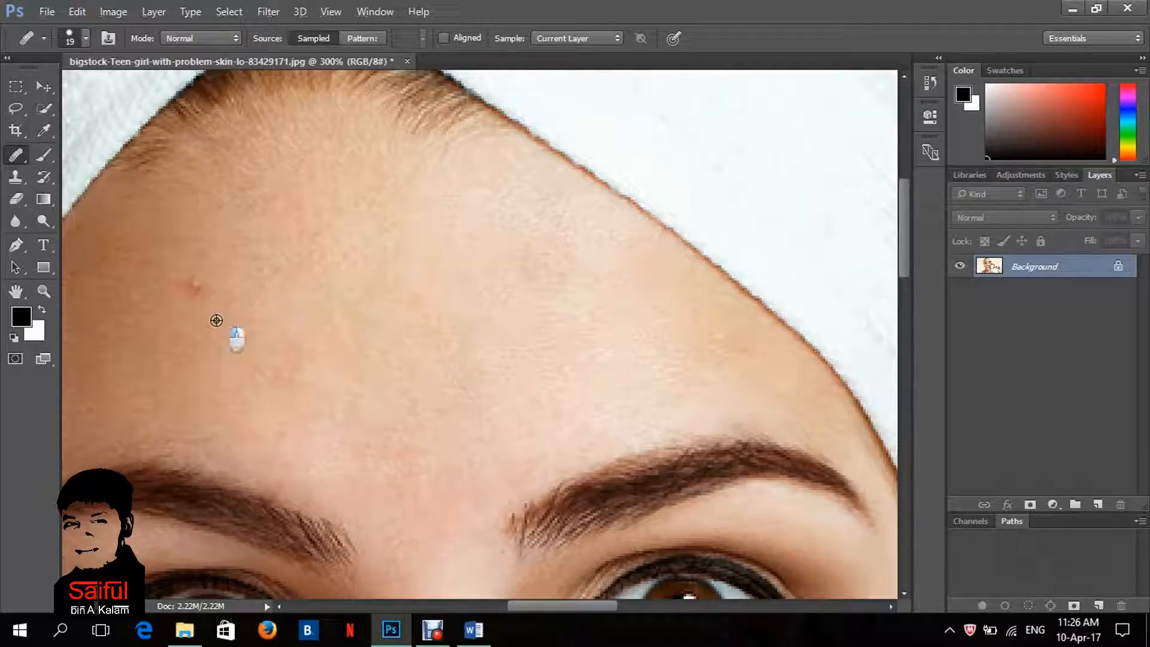
left_click(193, 283)
Heal the two red spots on the cheek beside the nose, sampling clean cheek skin just below them
scroll(506, 226, "down", 10)
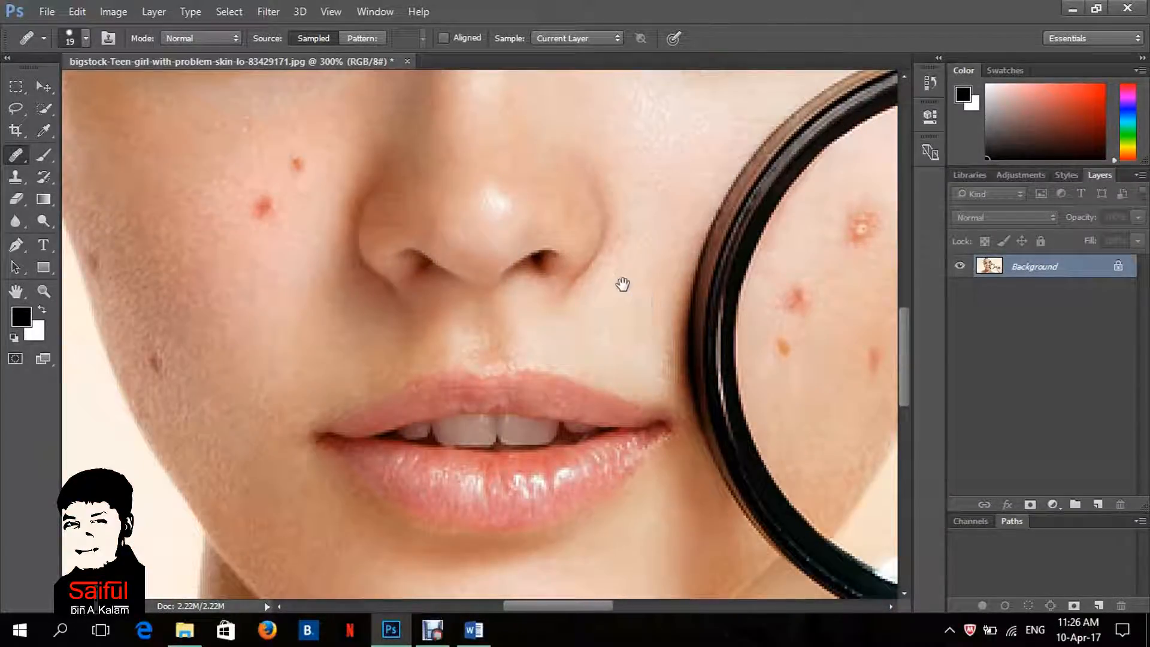
left_click(272, 244, "alt")
left_click(265, 206)
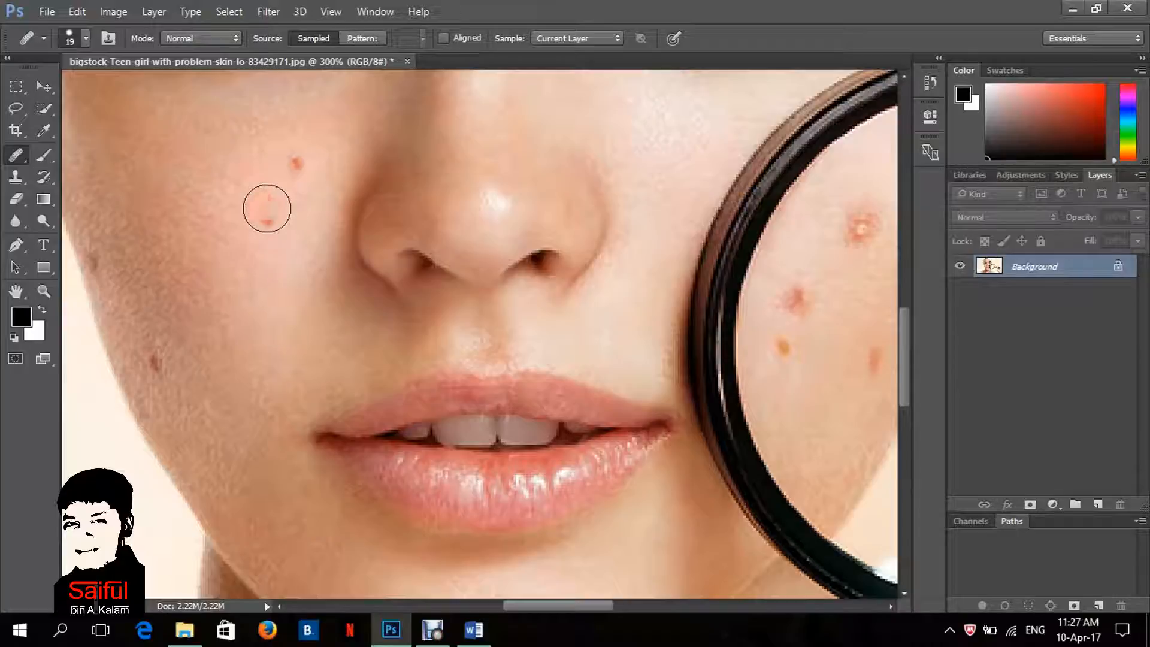
left_click(296, 160)
Heal the blemishes on the cheek inside the magnifying glass from nearby skin samples, and fit the whole portrait in view
scroll(665, 252, "right", 5)
left_click(665, 252, "alt")
left_click(658, 299)
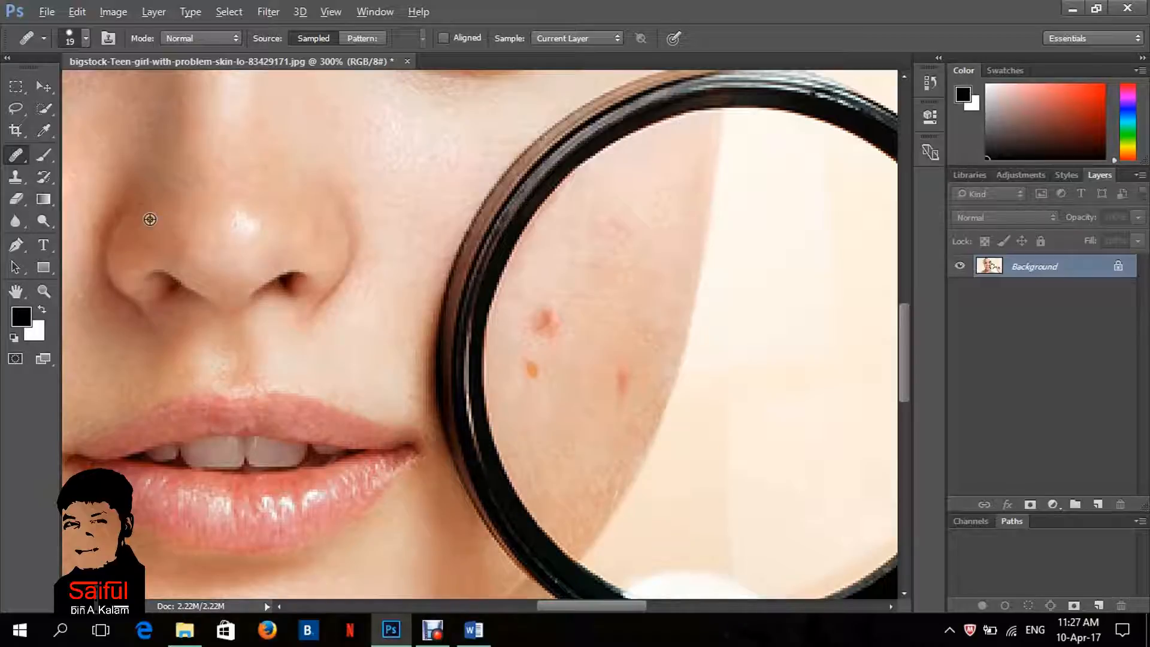
left_click(547, 342, "alt")
left_click(543, 316)
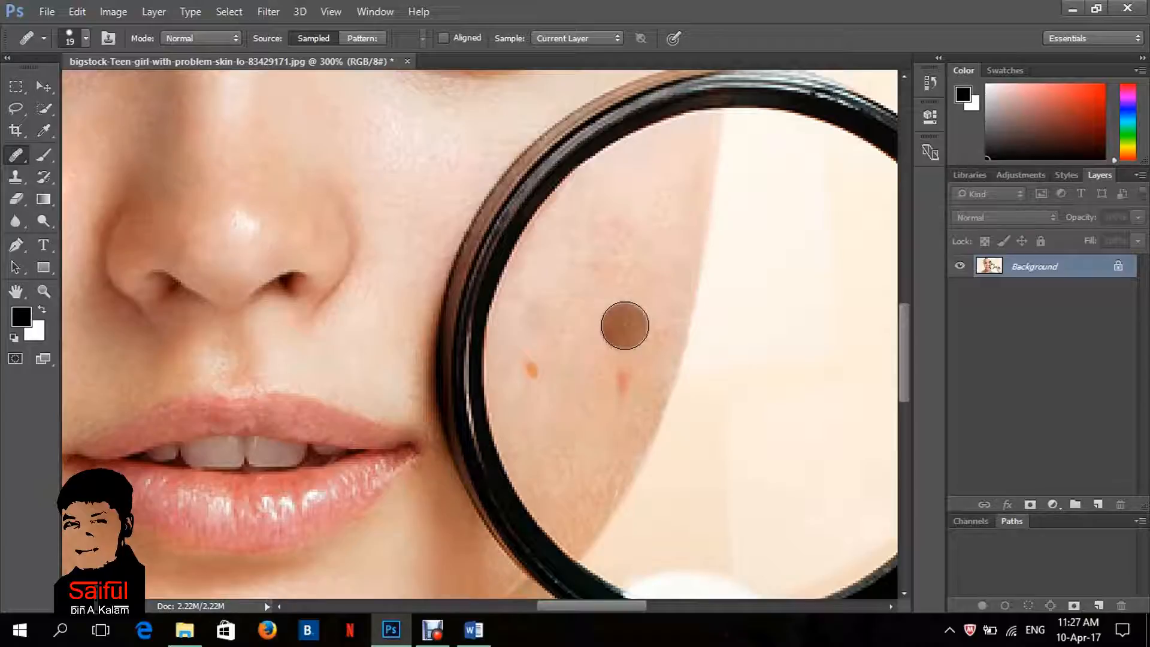
left_click(578, 325, "alt")
left_click(530, 369)
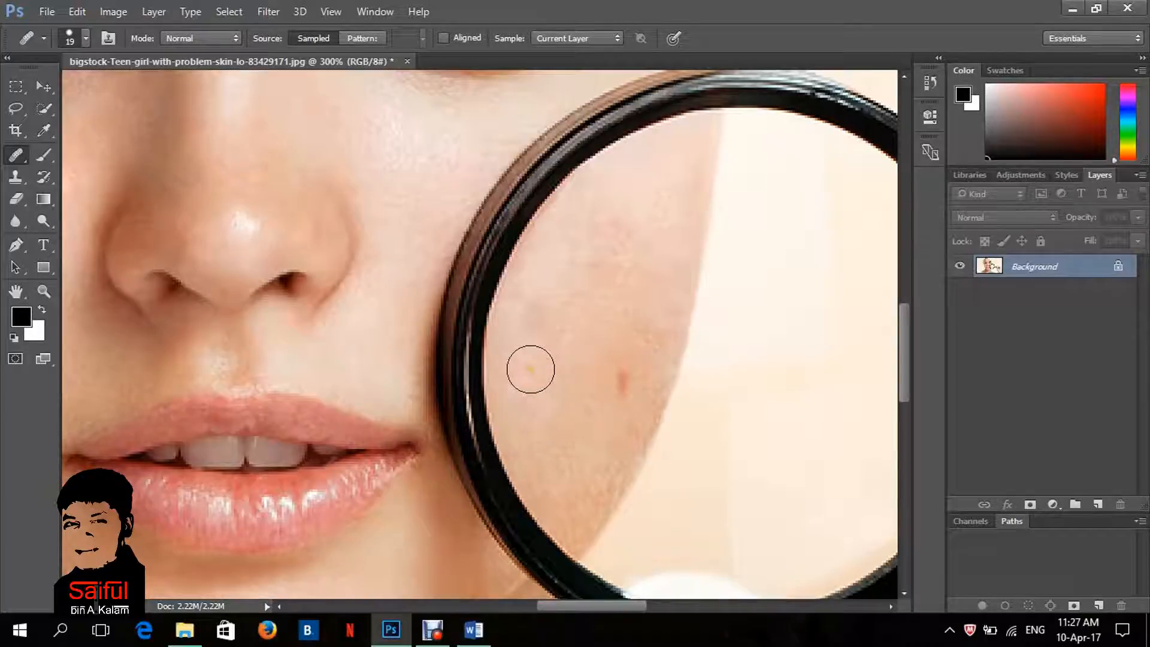
left_click(616, 341, "alt")
left_click(623, 378)
key("ctrl+0")
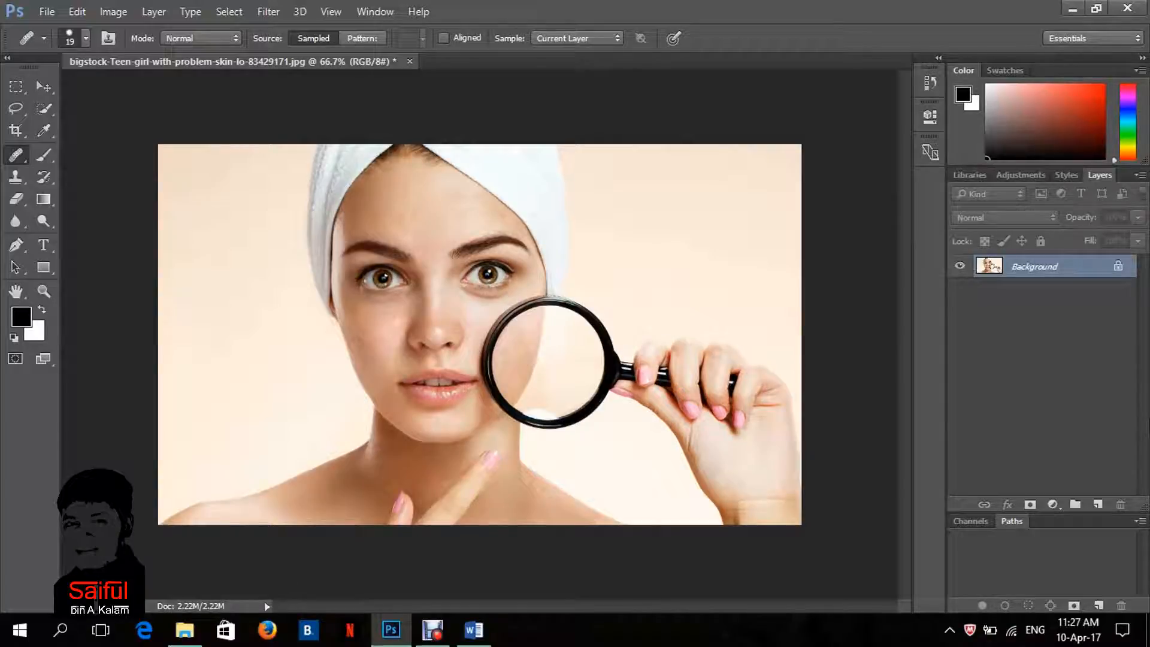
Revert the portrait to its original opened state using the history, discarding all Healing Brush retouching
left_click(929, 84)
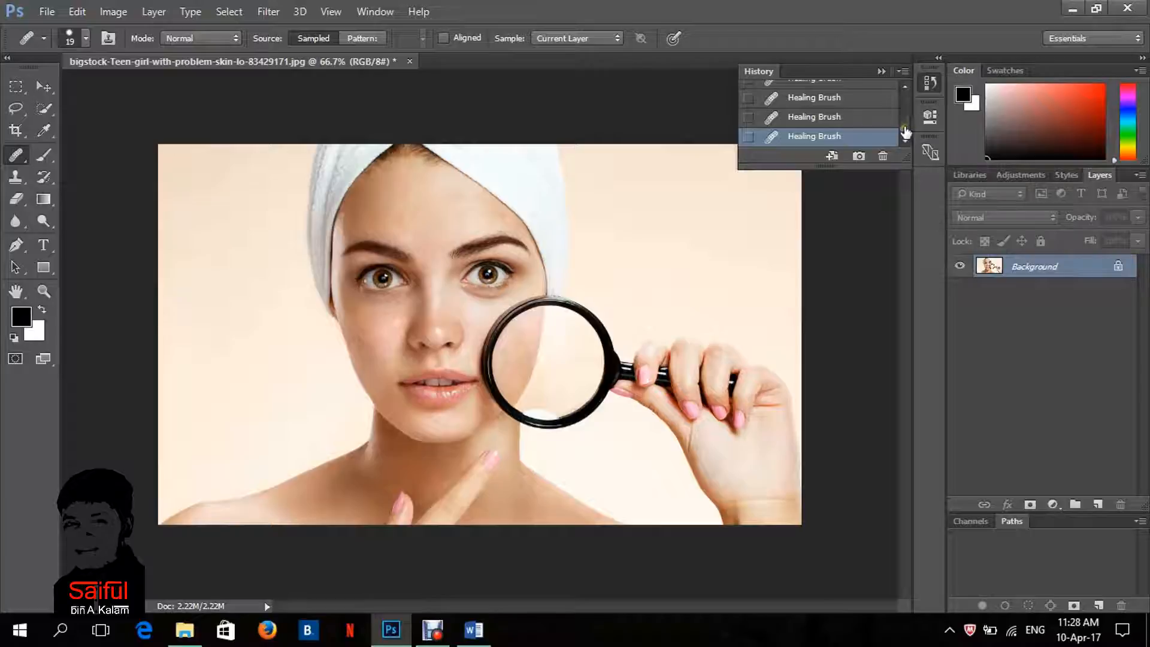
left_click_drag(905, 135, 903, 85)
left_click(904, 85)
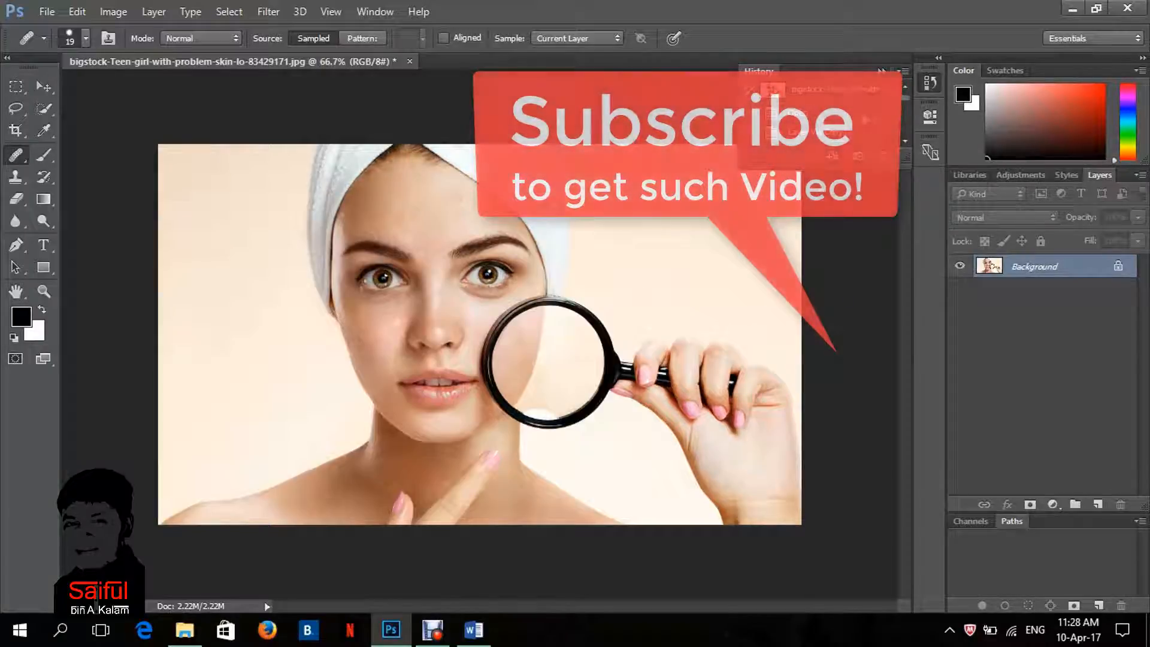
left_click(842, 93)
left_click(926, 81)
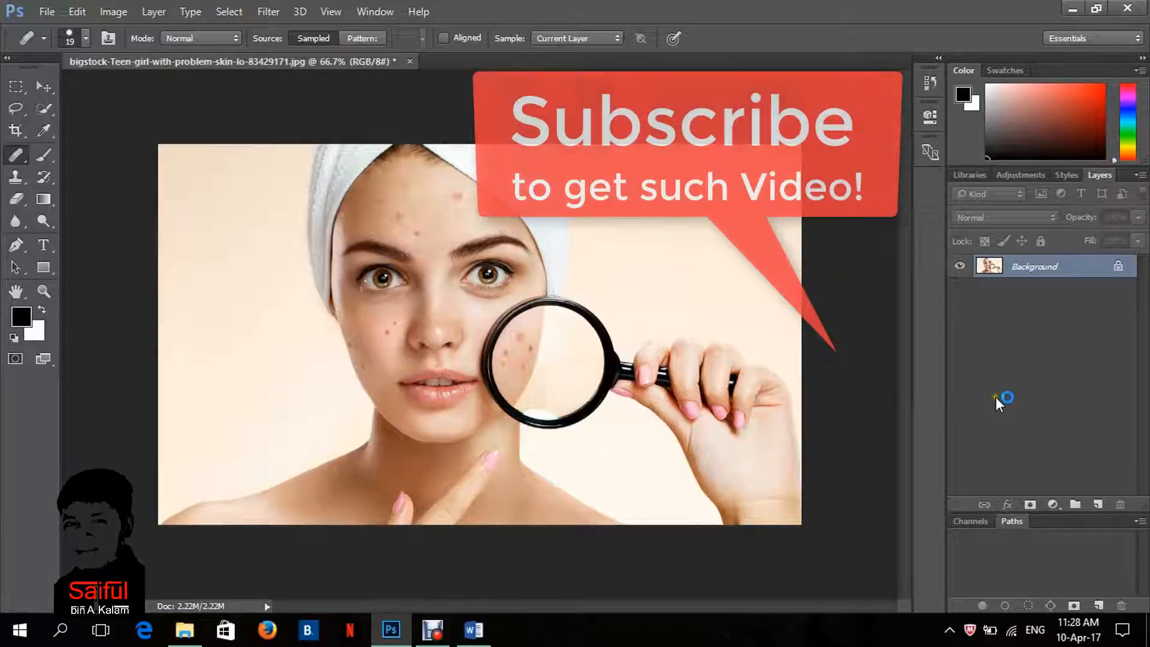
Switch to the Patch Tool and duplicate the Background layer for the retouching
left_click(16, 157)
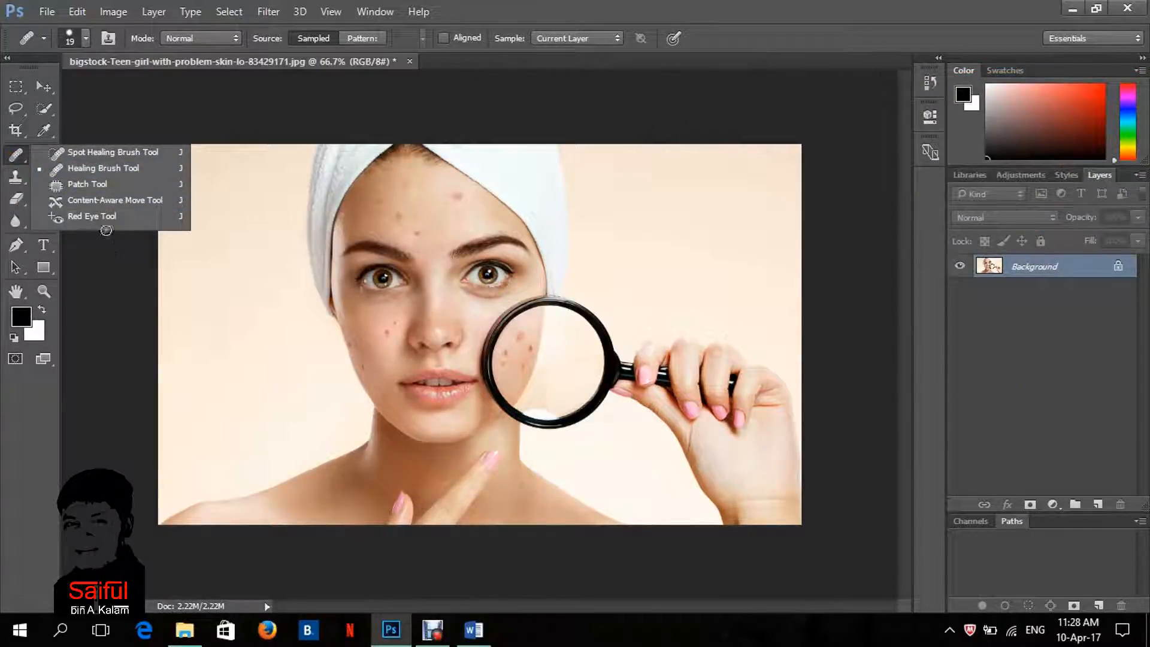
left_click(108, 191)
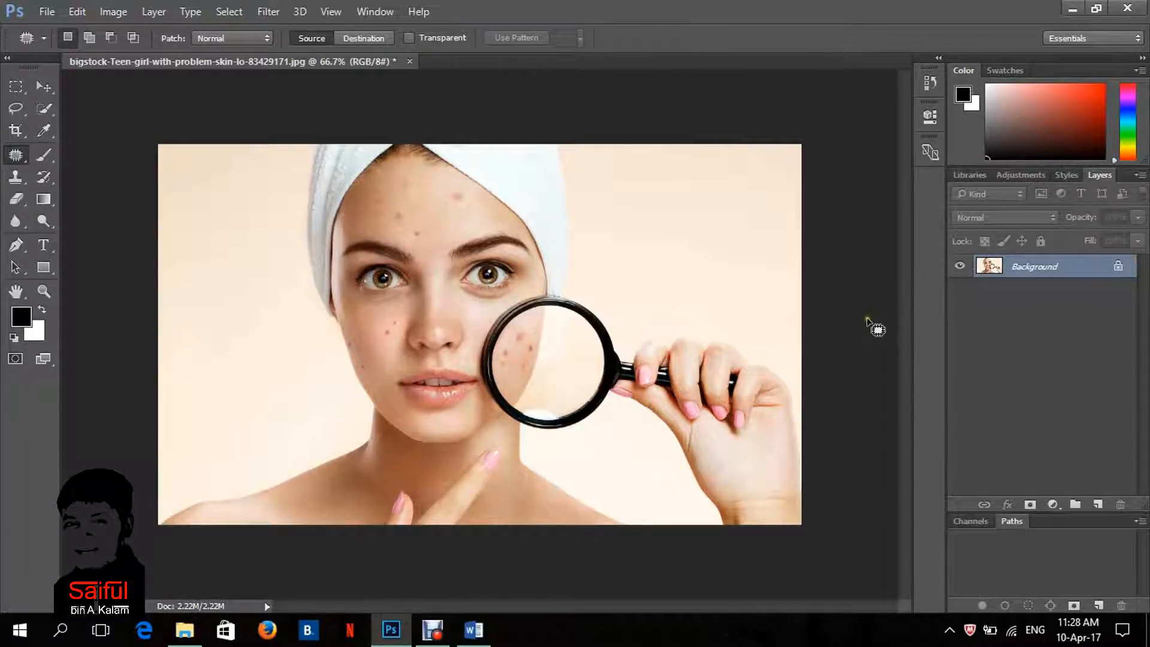
left_click(474, 246, "ctrl")
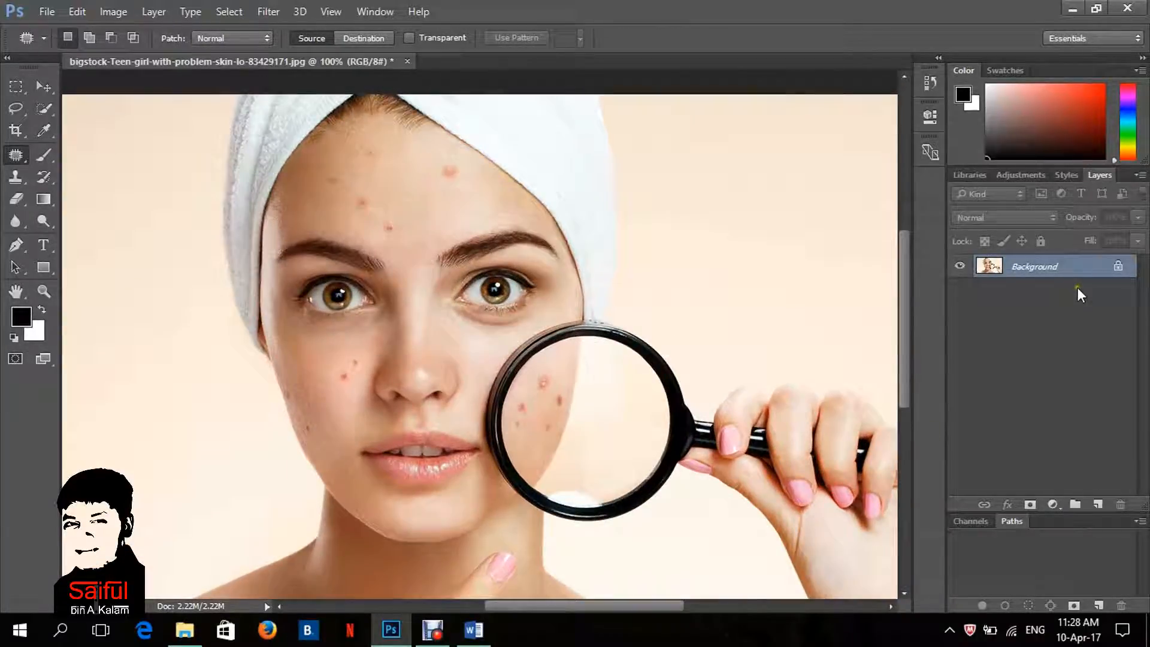
key("ctrl+j")
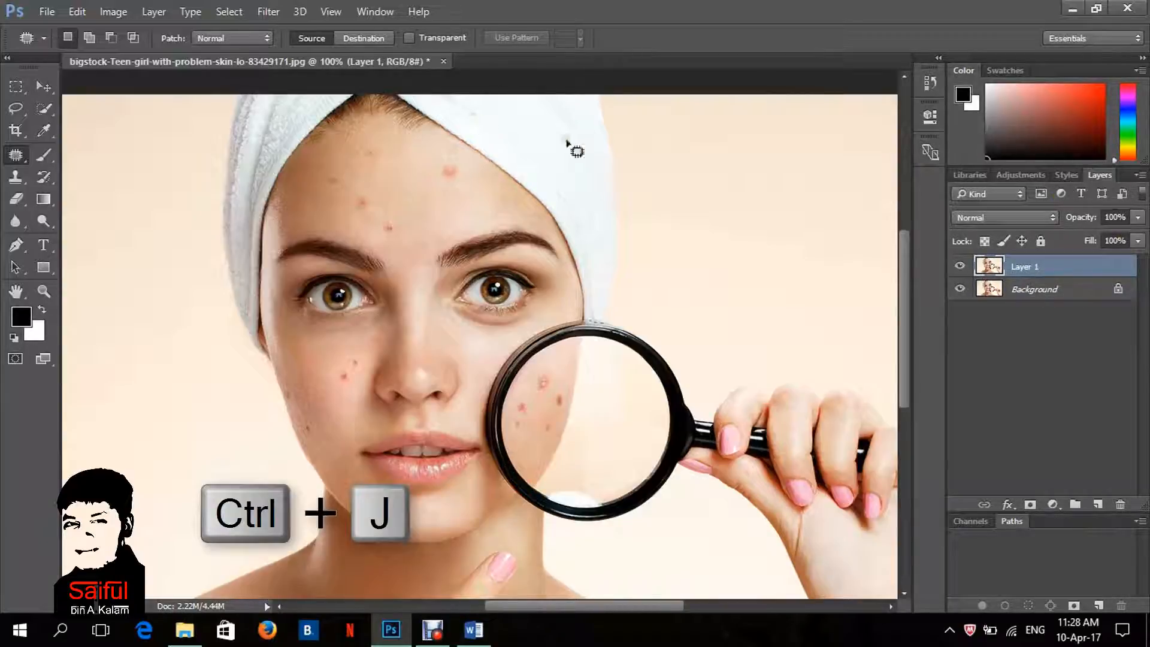
Patch the large red spot above her left eyebrow and its leftover mark with clean forehead skin, deselecting after each patch
left_click(481, 173, "ctrl")
left_click(450, 196, "ctrl")
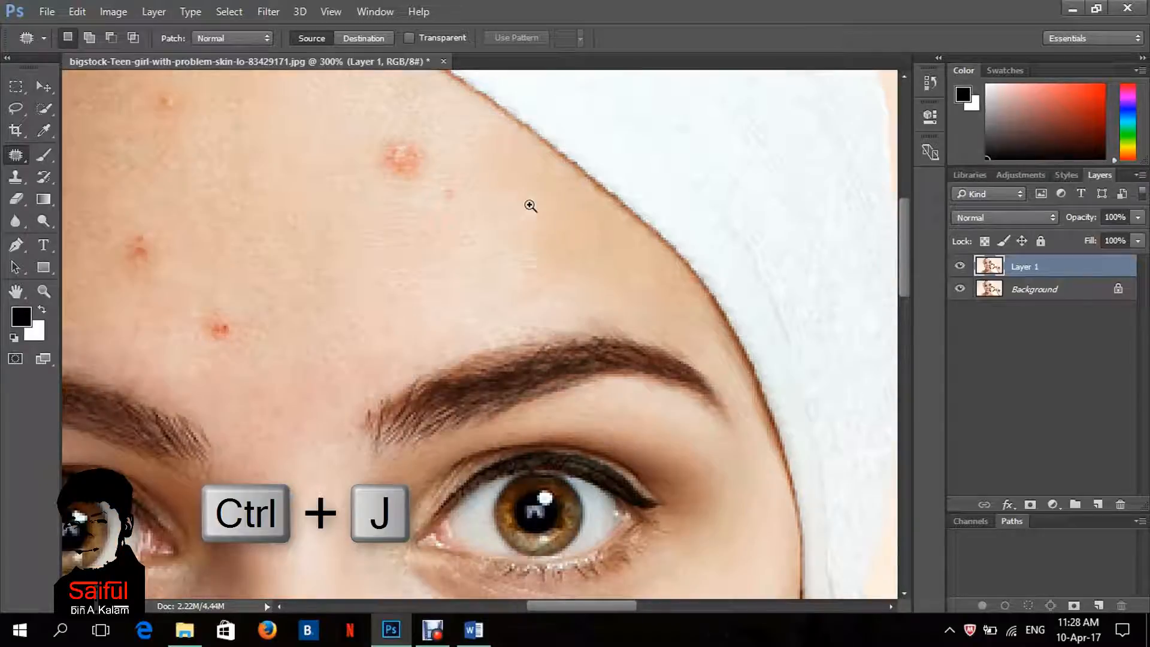
left_click_drag(485, 174, 560, 226)
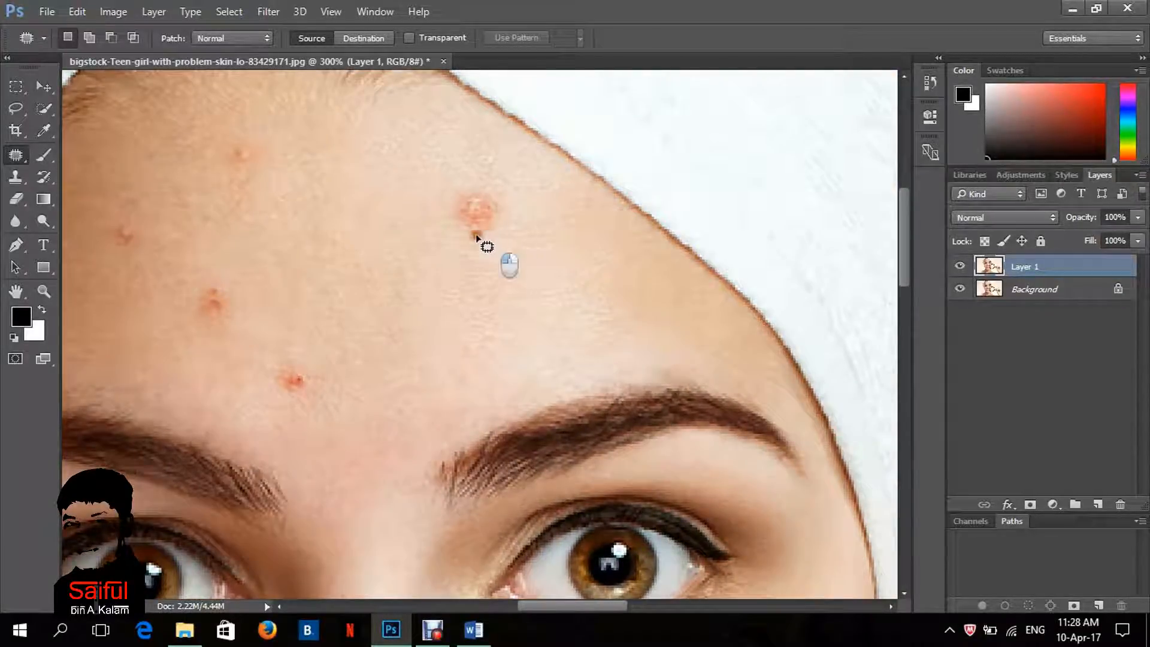
mouse_move(477, 236)
left_mouse_down()
mouse_move(451, 199)
mouse_move(461, 183)
mouse_move(492, 189)
mouse_move(492, 236)
left_mouse_up()
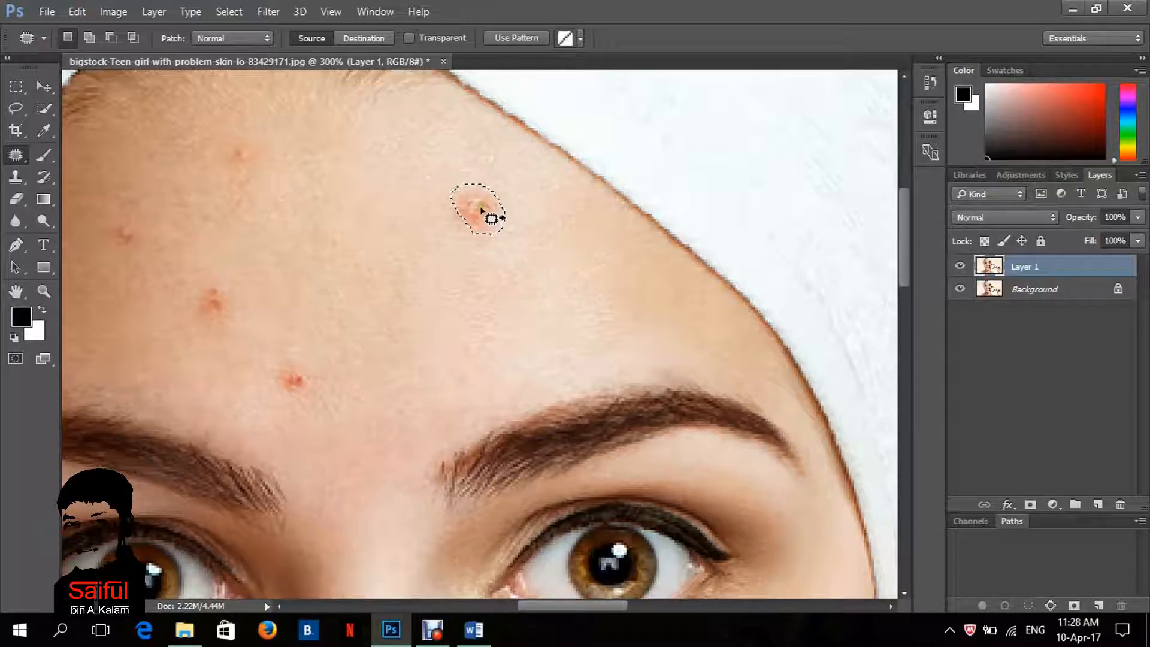
left_click_drag(481, 210, 485, 213)
mouse_move(471, 213)
left_mouse_down()
mouse_move(482, 240)
mouse_move(419, 291)
left_mouse_up()
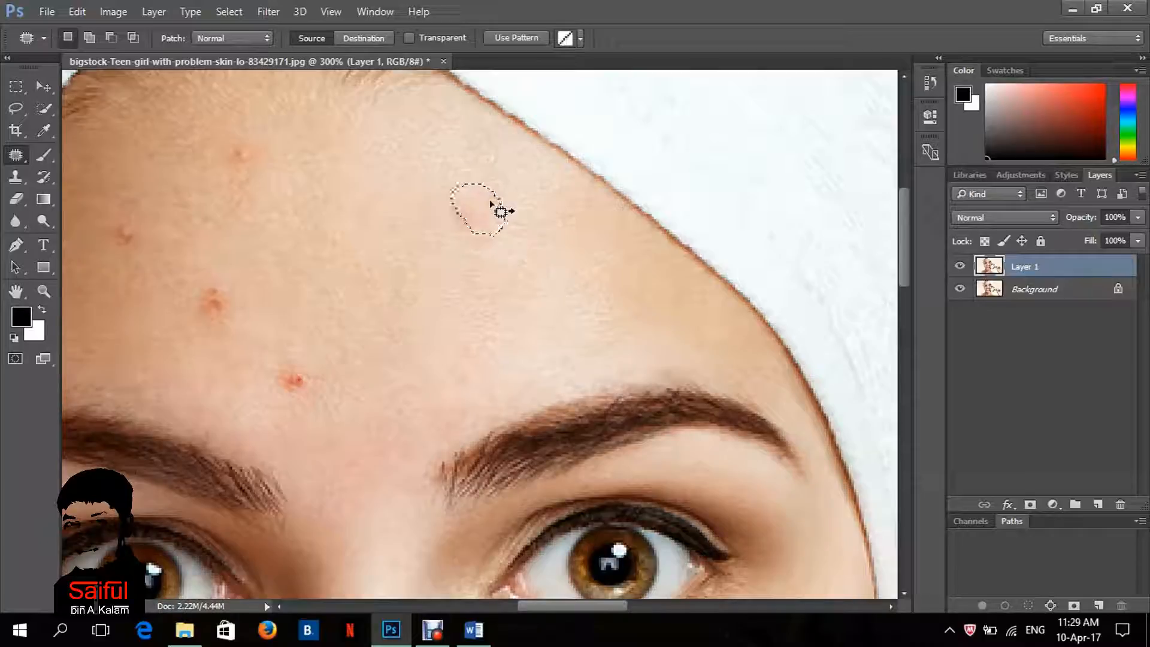
key("ctrl+d")
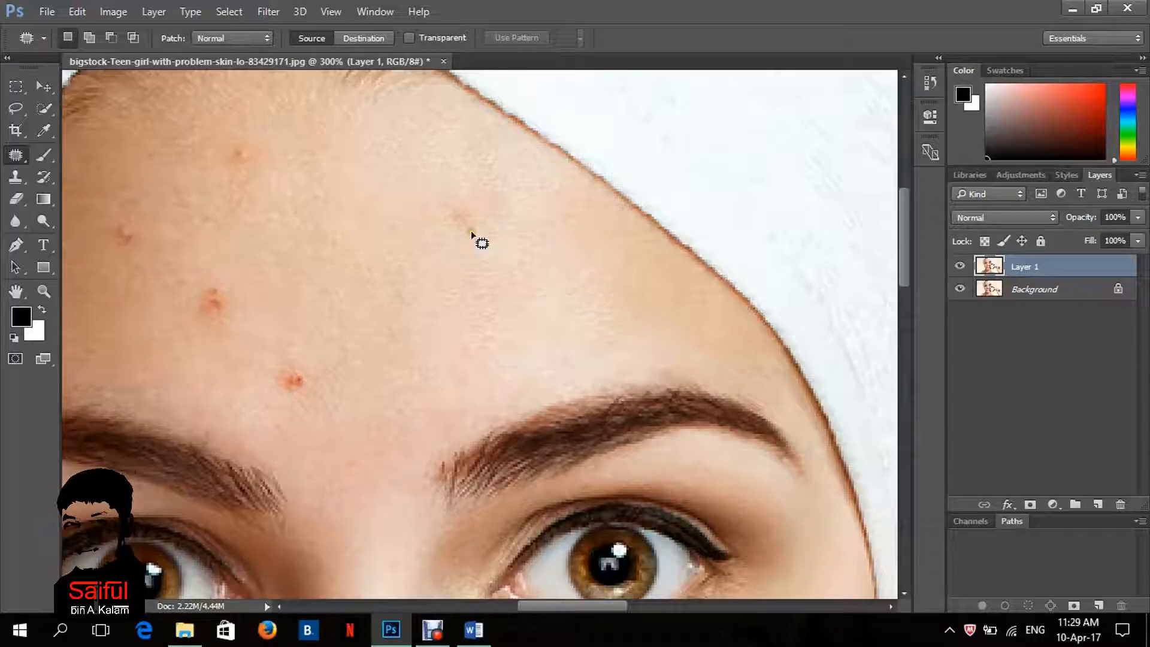
mouse_move(471, 233)
left_mouse_down()
mouse_move(443, 220)
mouse_move(445, 202)
mouse_move(474, 199)
mouse_move(474, 231)
mouse_move(466, 215)
mouse_move(416, 224)
left_mouse_up()
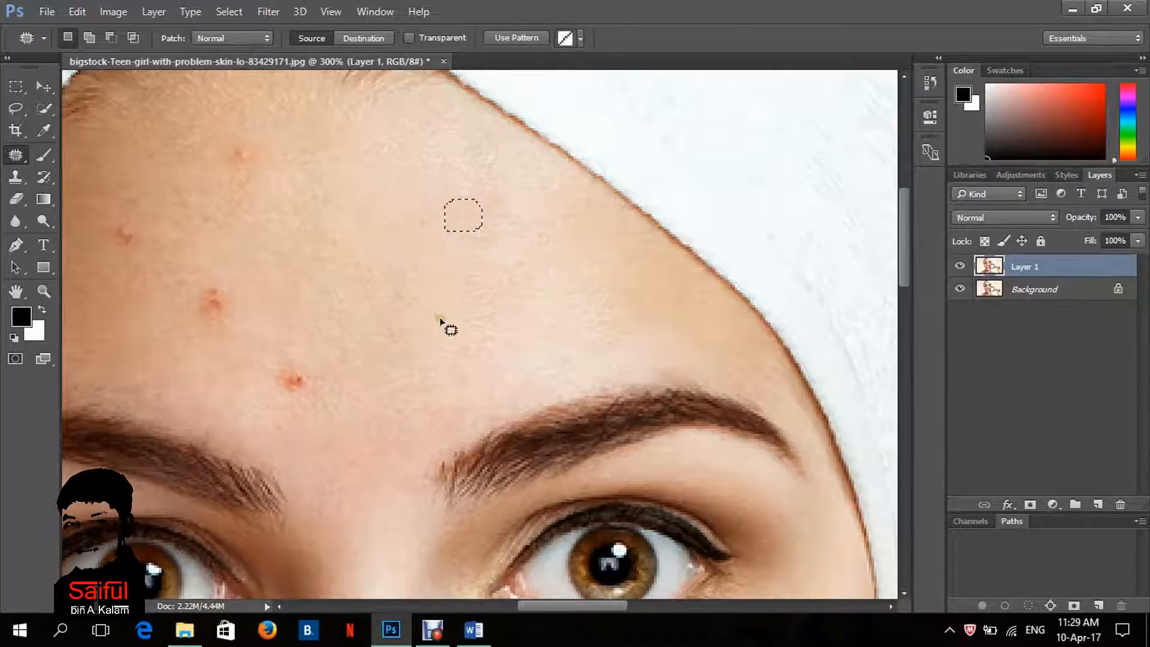
key("ctrl+d")
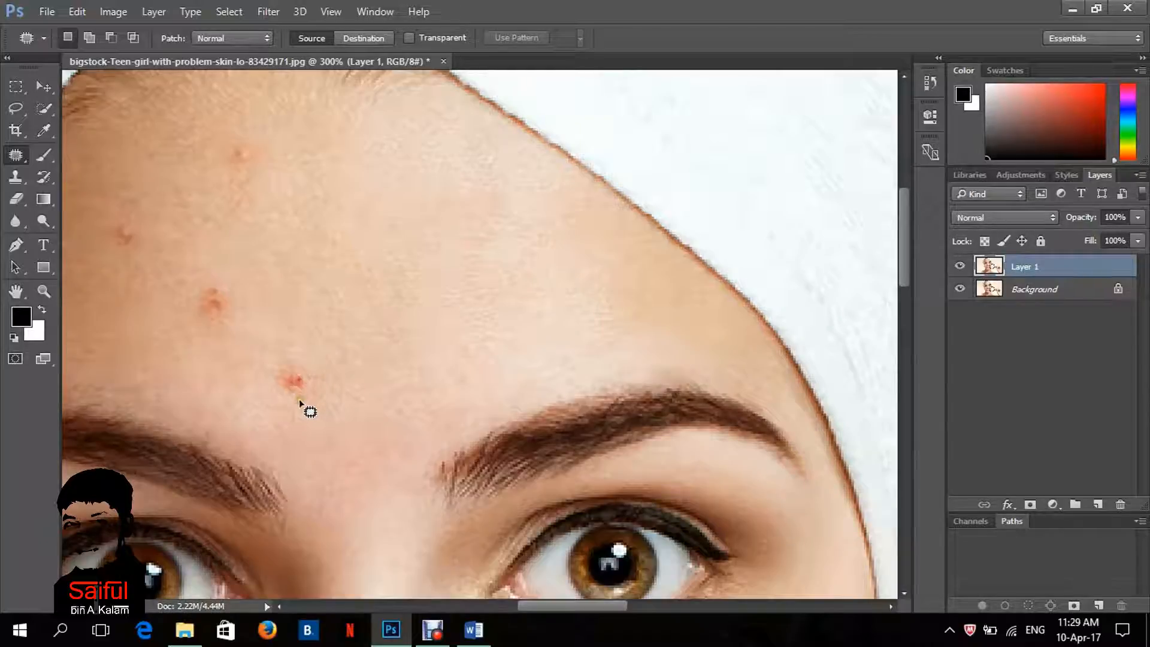
Patch the four remaining red spots on the forehead with clean skin near each one and clear the selection
mouse_move(299, 401)
left_mouse_down()
mouse_move(276, 369)
mouse_move(297, 362)
mouse_move(317, 376)
mouse_move(313, 395)
mouse_move(292, 396)
mouse_move(314, 316)
left_mouse_up()
key("ctrl+d")
mouse_move(222, 307)
left_mouse_down()
mouse_move(200, 283)
mouse_move(221, 280)
mouse_move(235, 317)
mouse_move(201, 314)
mouse_move(196, 297)
mouse_move(207, 282)
mouse_move(232, 283)
mouse_move(243, 312)
mouse_move(231, 315)
mouse_move(280, 250)
left_mouse_up()
key("ctrl+d")
mouse_move(133, 250)
left_mouse_down()
mouse_move(108, 218)
mouse_move(127, 212)
mouse_move(145, 228)
mouse_move(134, 244)
mouse_move(136, 192)
left_mouse_up()
mouse_move(240, 171)
left_mouse_down()
mouse_move(229, 134)
mouse_move(250, 140)
mouse_move(260, 166)
mouse_move(245, 174)
mouse_move(297, 143)
mouse_move(329, 210)
left_mouse_up()
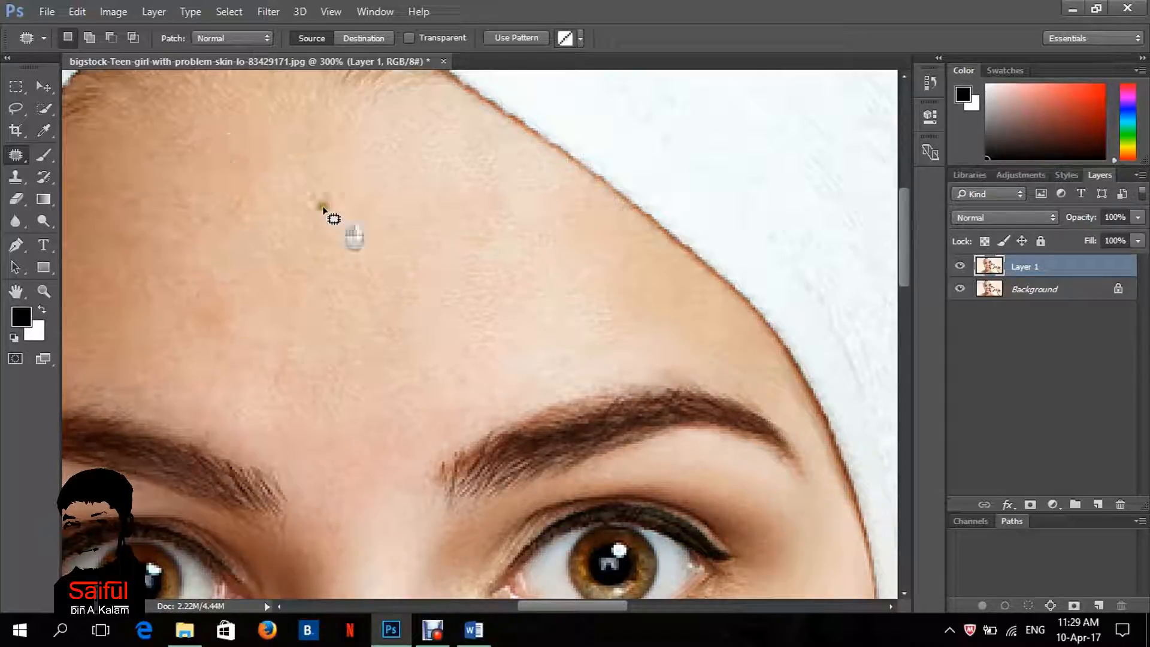
key("ctrl+d")
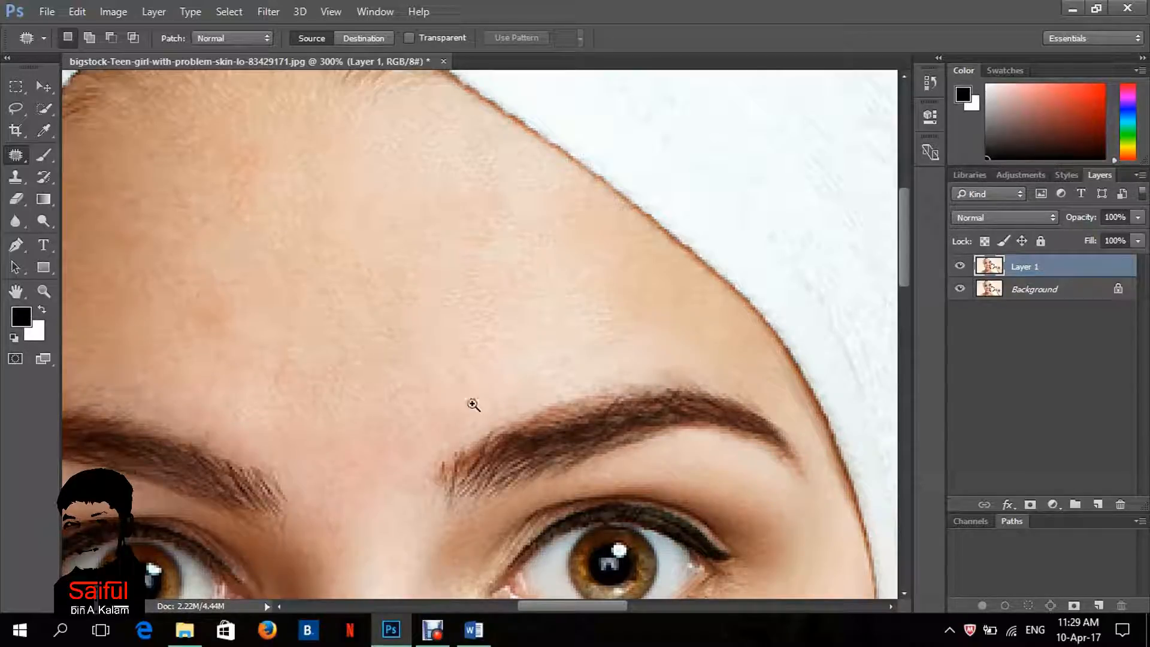
Patch the two red spots on the cheek beside the nose with clean nearby skin, closing the True Key window that interrupts
left_click_drag(346, 504, 598, 144)
mouse_move(467, 429)
left_mouse_down()
mouse_move(467, 259)
mouse_move(417, 228)
mouse_move(427, 244)
mouse_move(415, 266)
mouse_move(389, 270)
mouse_move(376, 228)
mouse_move(396, 218)
mouse_move(408, 221)
mouse_move(377, 245)
mouse_move(342, 244)
left_mouse_up()
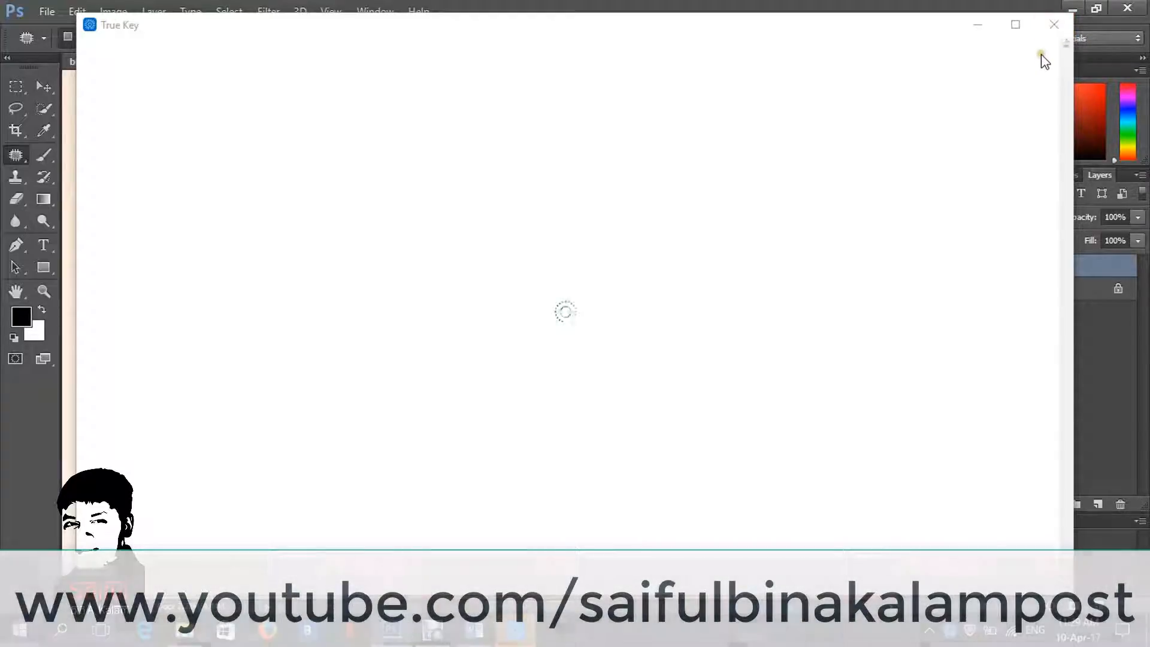
left_click(1054, 24)
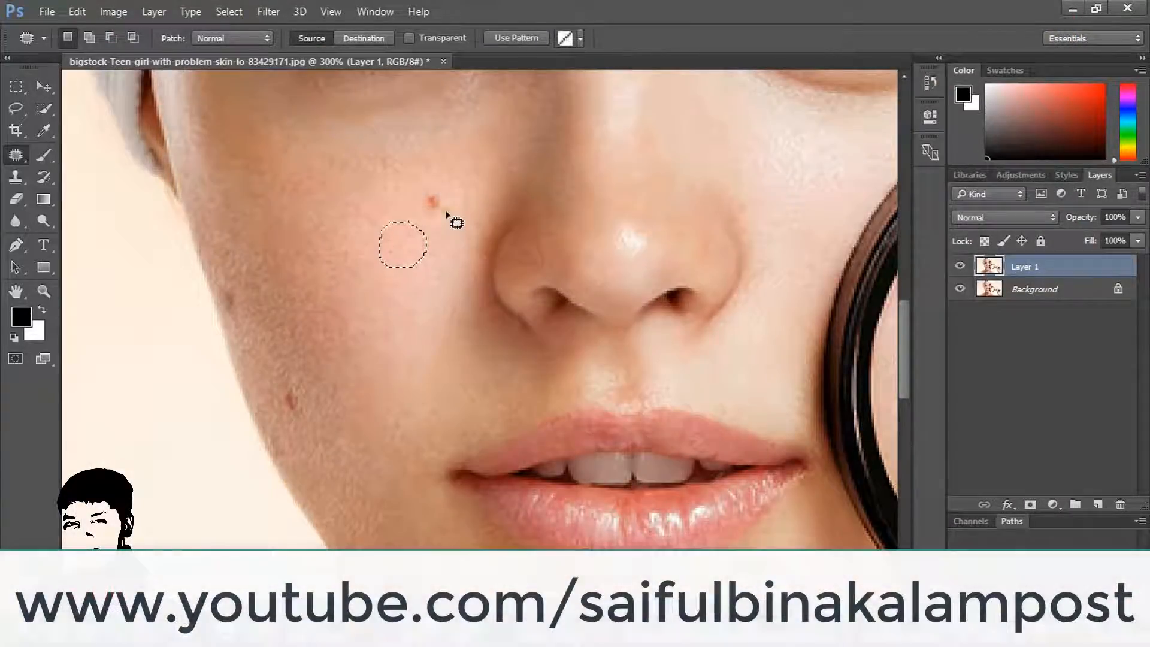
left_click(454, 218)
mouse_move(445, 217)
left_mouse_down()
mouse_move(423, 214)
mouse_move(421, 186)
mouse_move(440, 181)
mouse_move(458, 201)
mouse_move(445, 218)
mouse_move(382, 203)
mouse_move(385, 256)
left_mouse_up()
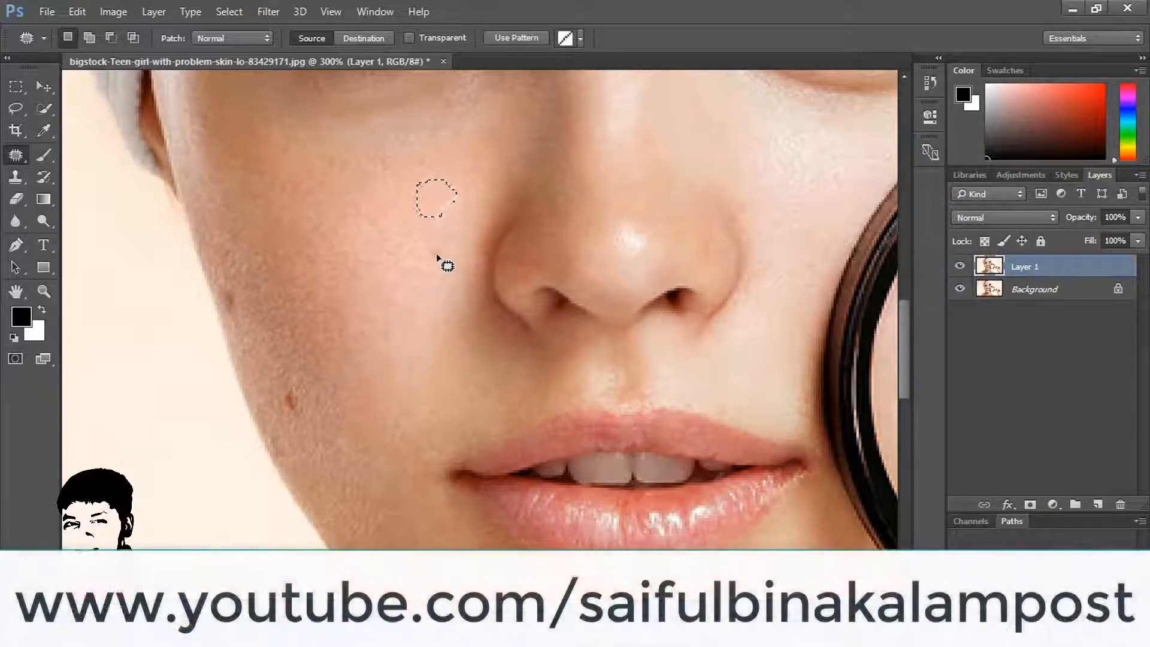
left_click_drag(437, 197, 467, 276)
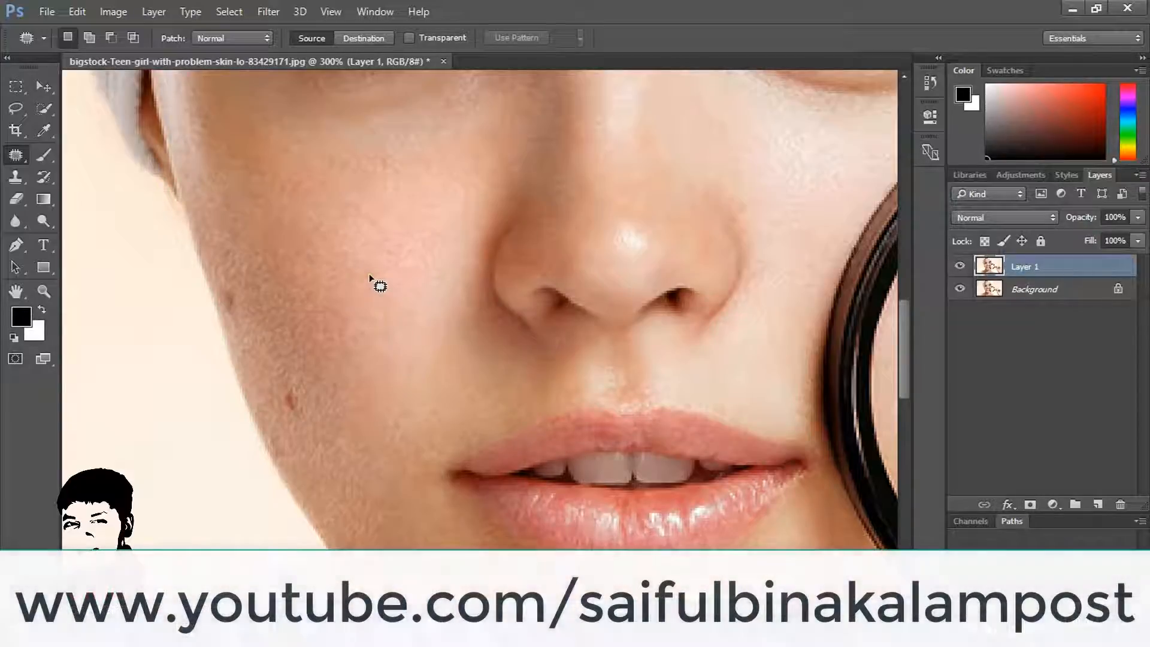
Patch the two dark marks along the outer edge of the same cheek with neighbouring skin and deselect
left_click(335, 398, "ctrl")
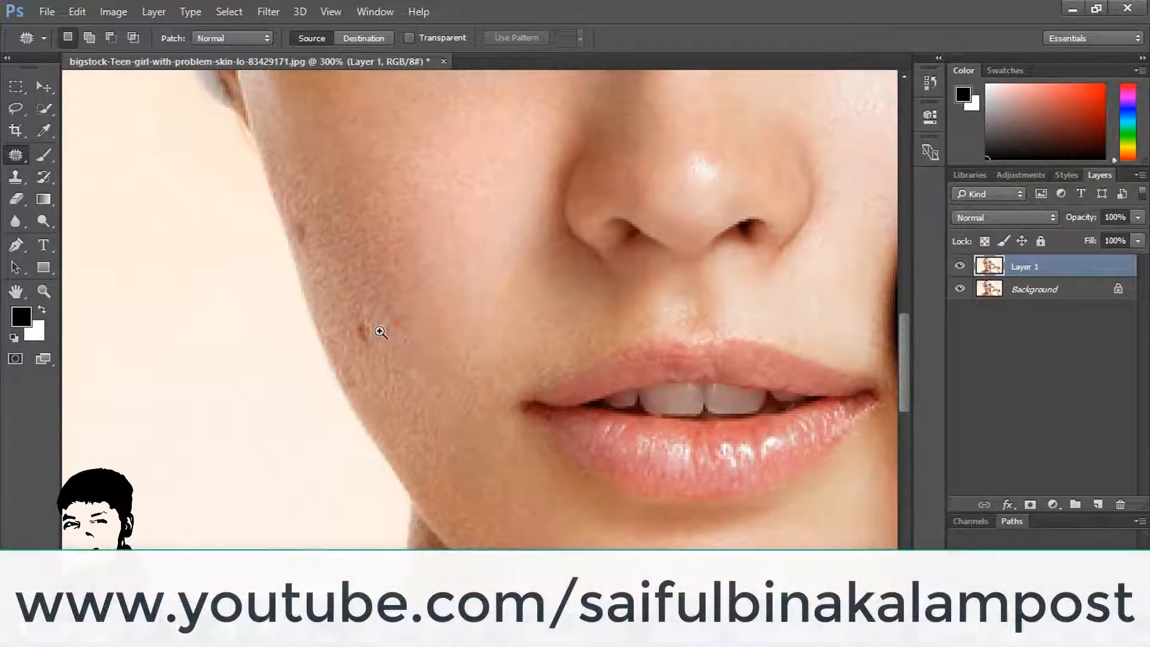
left_click(388, 337, "ctrl")
left_click(394, 339, "ctrl")
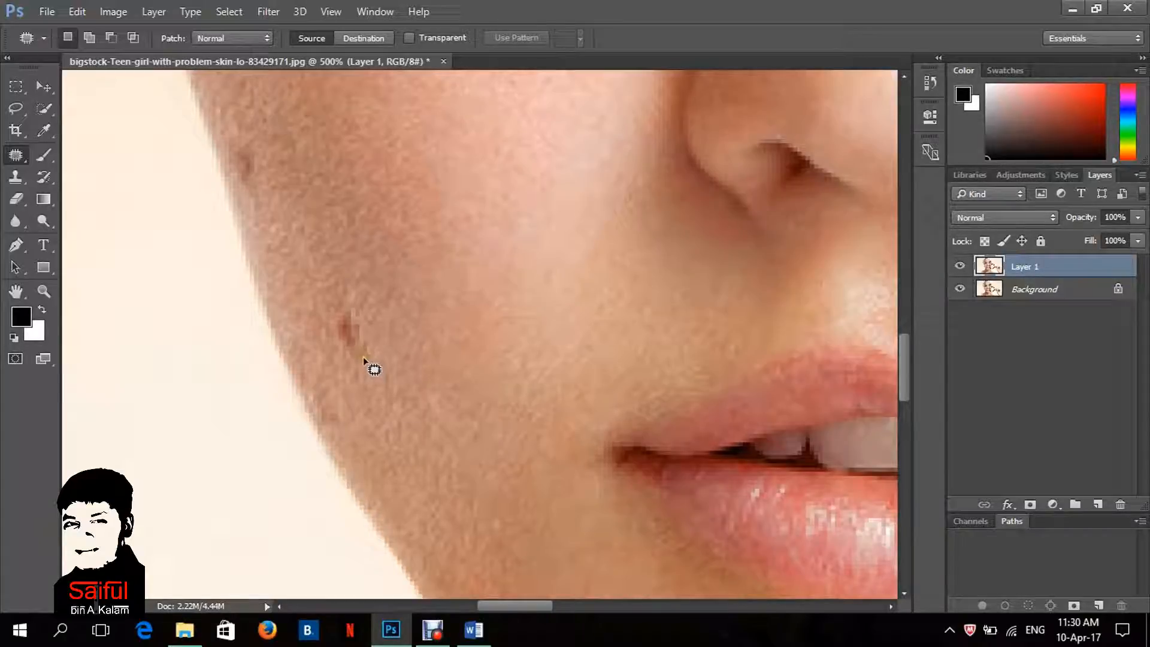
mouse_move(362, 367)
left_mouse_down()
mouse_move(327, 335)
mouse_move(328, 313)
mouse_move(350, 298)
mouse_move(375, 308)
mouse_move(379, 337)
mouse_move(365, 358)
mouse_move(303, 248)
left_mouse_up()
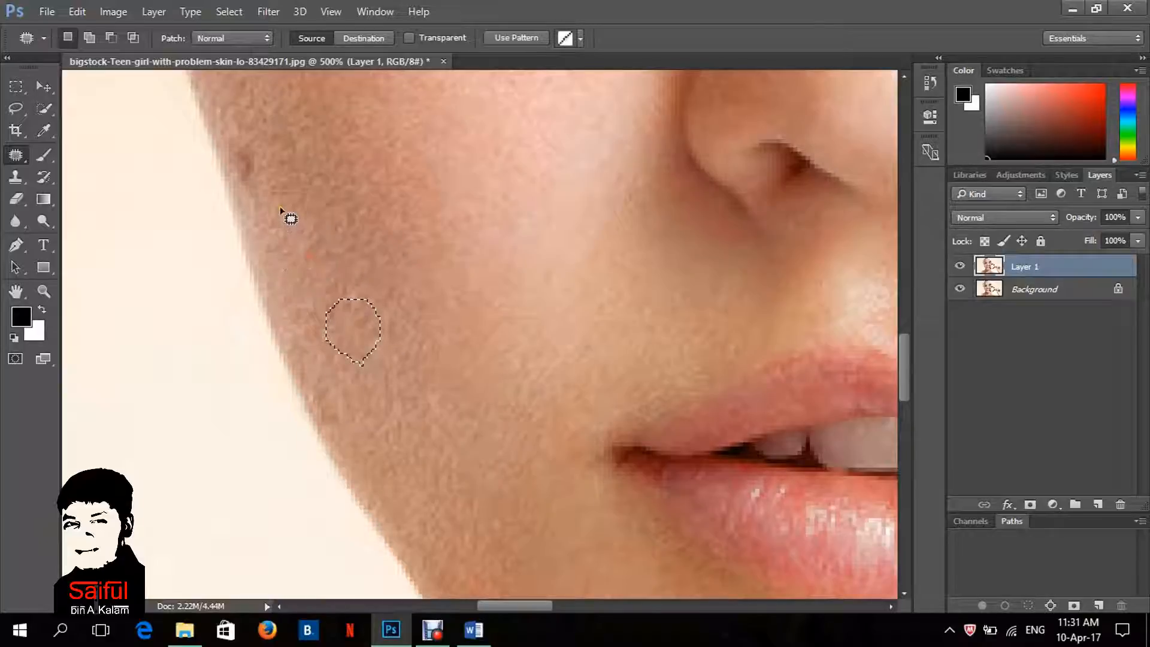
mouse_move(265, 187)
left_mouse_down()
mouse_move(252, 192)
mouse_move(236, 174)
mouse_move(256, 146)
mouse_move(250, 179)
left_mouse_up()
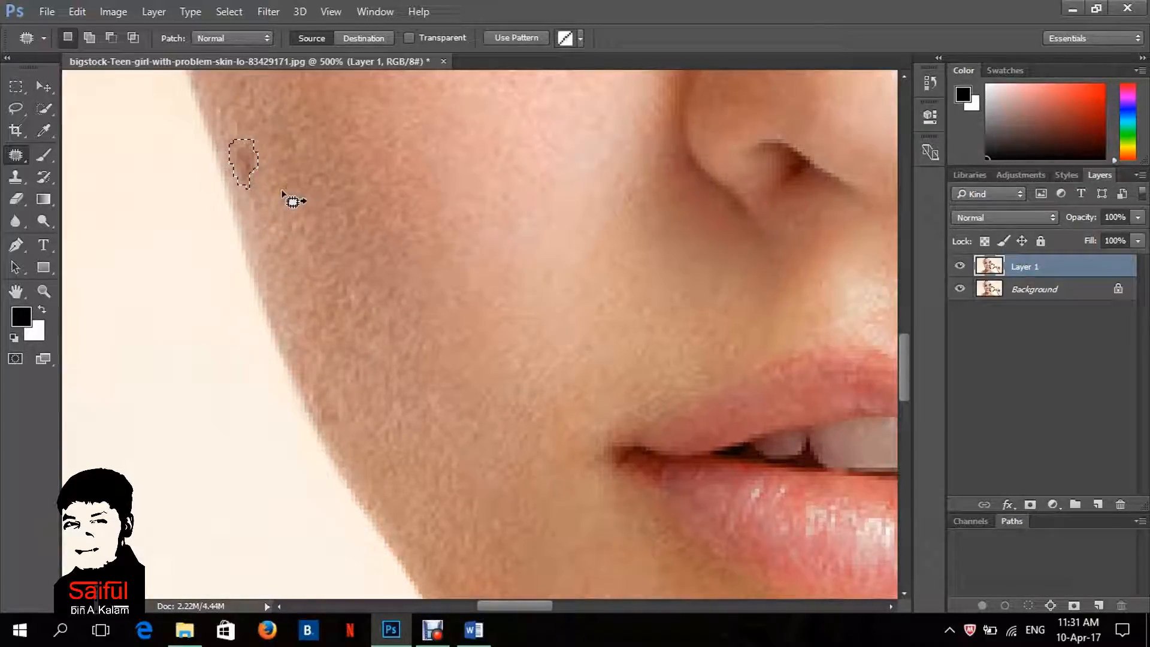
mouse_move(256, 169)
left_mouse_down()
mouse_move(295, 192)
mouse_move(285, 187)
left_mouse_up()
key("ctrl+d")
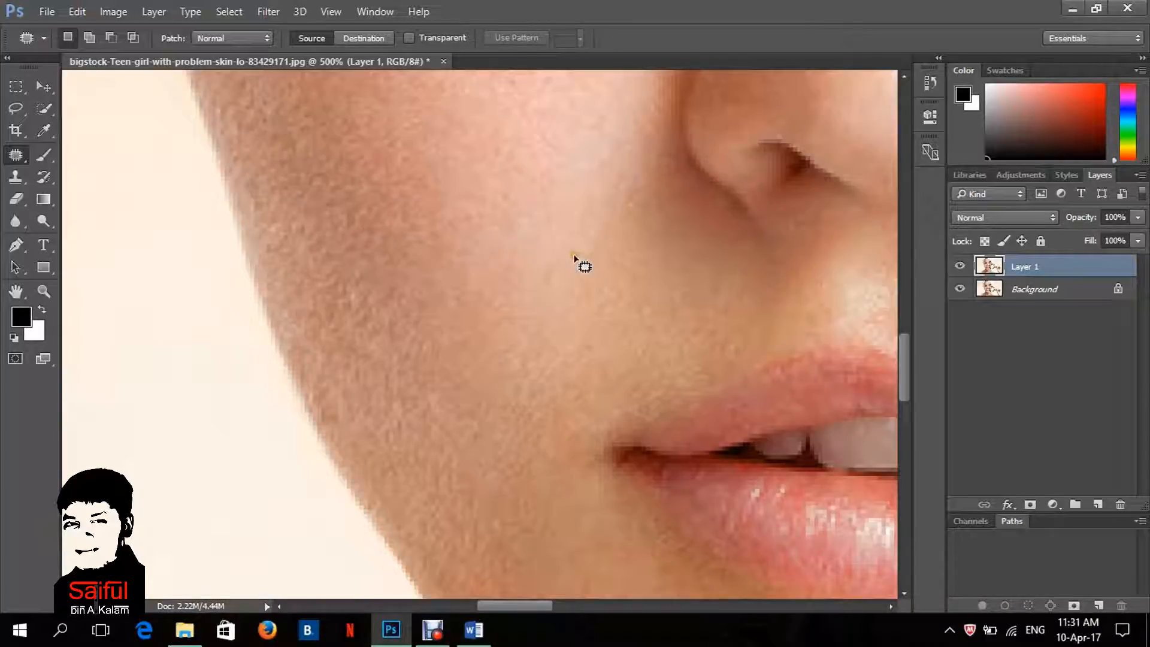
Patch the large red blemish and the dark spot beside it in the upper part of the cheek inside the magnifying glass
key("ctrl+minus")
key("ctrl+minus")
key("ctrl+minus")
key("ctrl+minus")
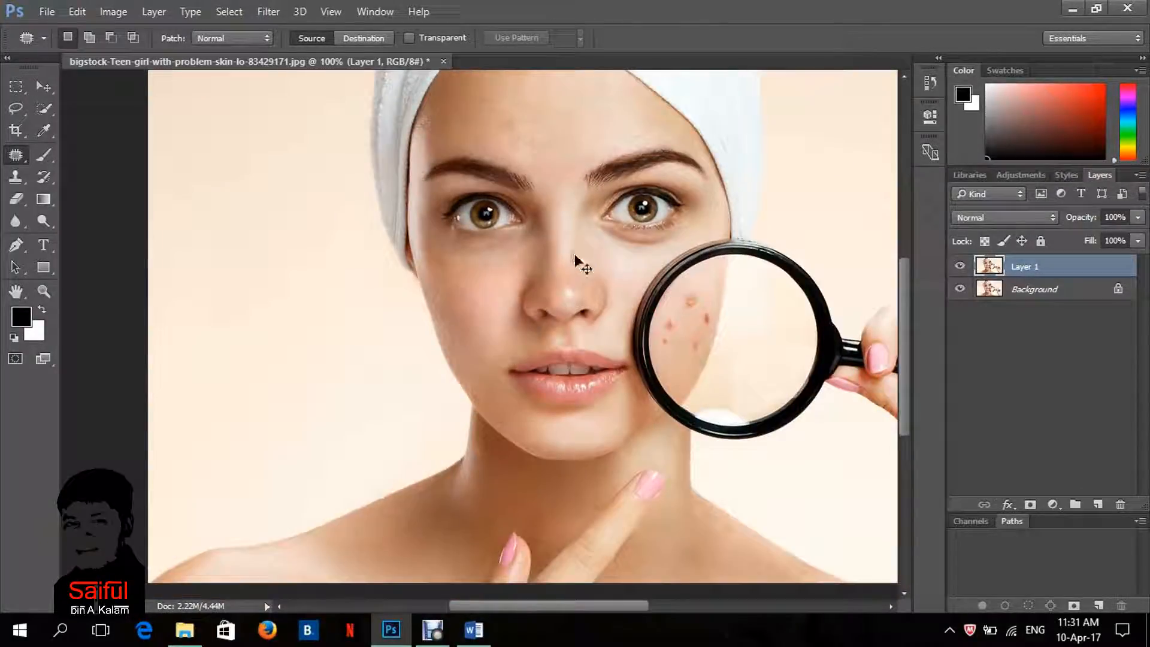
left_click(687, 317)
left_click(713, 359)
left_click(714, 318)
left_click(714, 310)
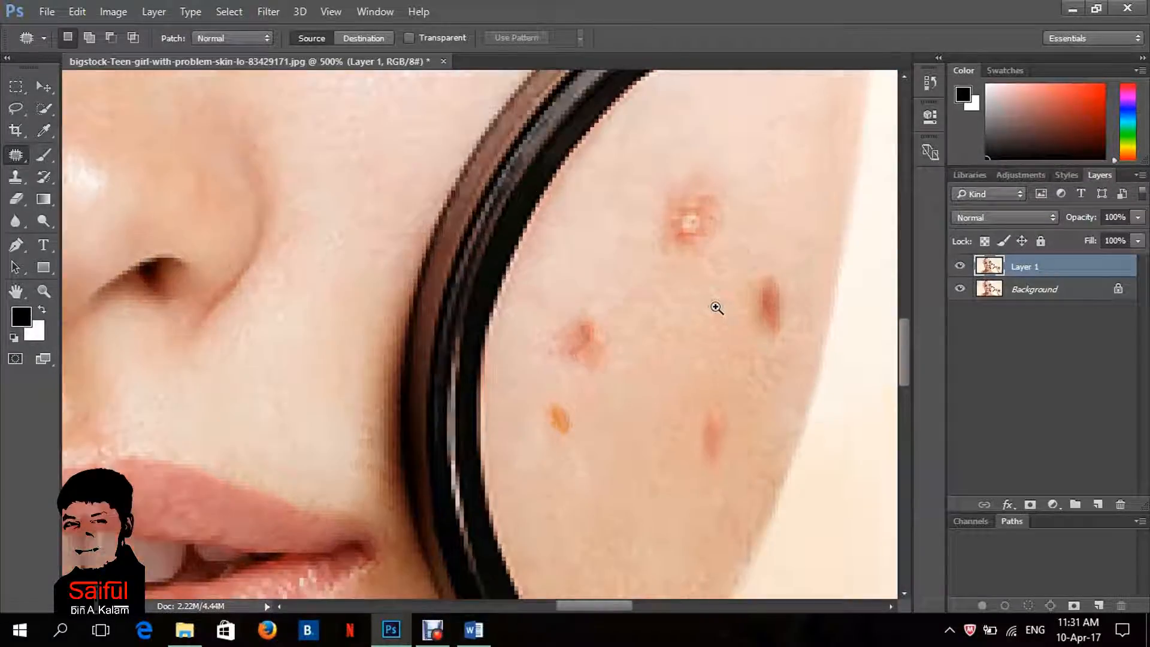
scroll(680, 333, "up", 3)
mouse_move(642, 339)
left_mouse_down()
mouse_move(631, 291)
mouse_move(674, 277)
mouse_move(695, 289)
mouse_move(677, 336)
mouse_move(643, 339)
left_mouse_up()
left_click_drag(659, 306, 699, 227)
mouse_move(743, 359)
left_mouse_down()
mouse_move(765, 424)
mouse_move(730, 432)
mouse_move(708, 379)
mouse_move(742, 359)
mouse_move(731, 282)
left_mouse_up()
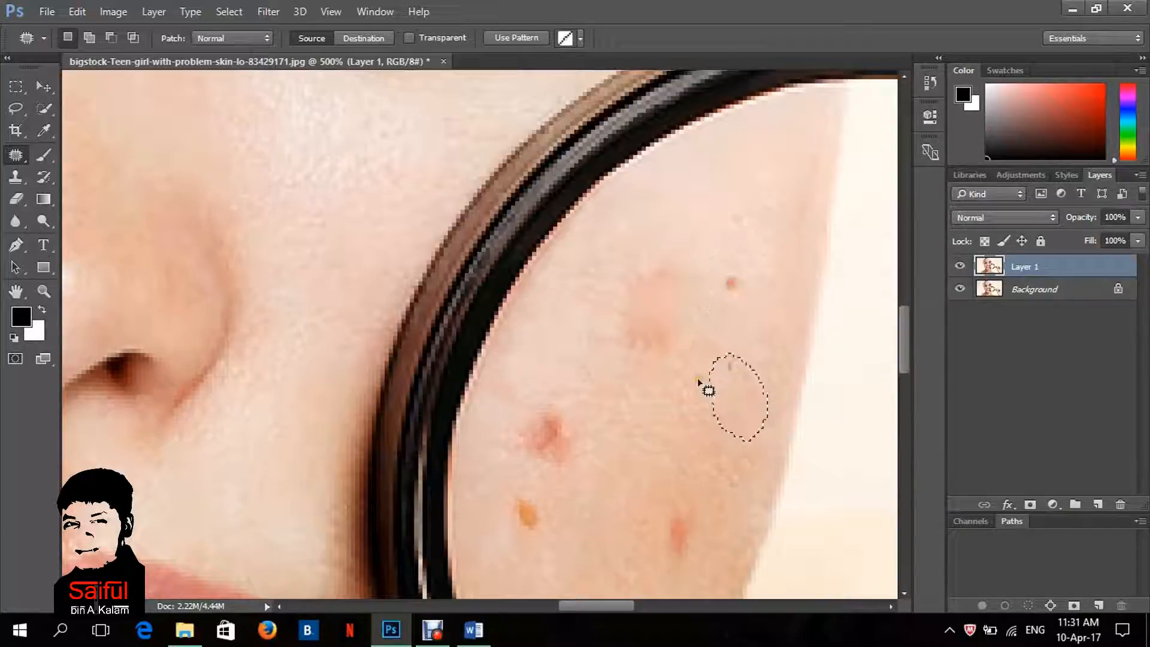
mouse_move(659, 354)
left_mouse_down()
mouse_move(623, 323)
mouse_move(637, 274)
mouse_move(685, 292)
mouse_move(685, 325)
mouse_move(638, 343)
mouse_move(656, 334)
mouse_move(648, 394)
mouse_move(633, 333)
mouse_move(662, 337)
mouse_move(645, 403)
mouse_move(554, 477)
left_mouse_up()
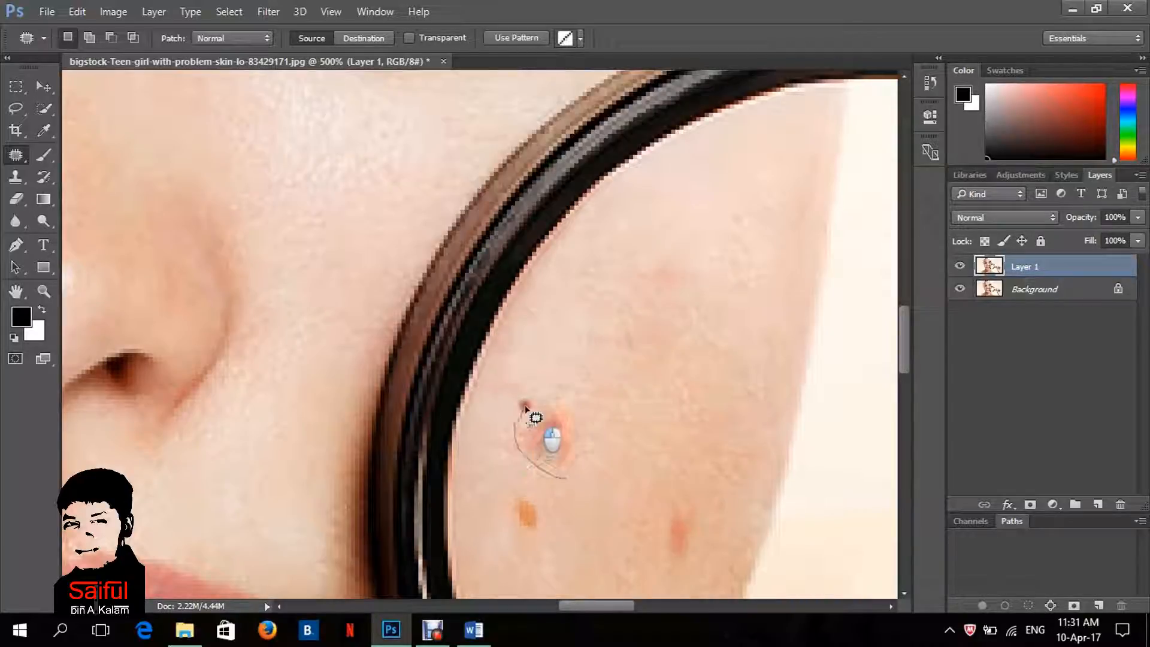
Patch the three lower blemishes on the cheek inside the magnifying glass with clean nearby skin and deselect
mouse_move(526, 411)
left_mouse_down()
mouse_move(565, 396)
mouse_move(588, 420)
mouse_move(587, 462)
mouse_move(563, 477)
left_mouse_up()
left_click_drag(548, 422, 630, 405)
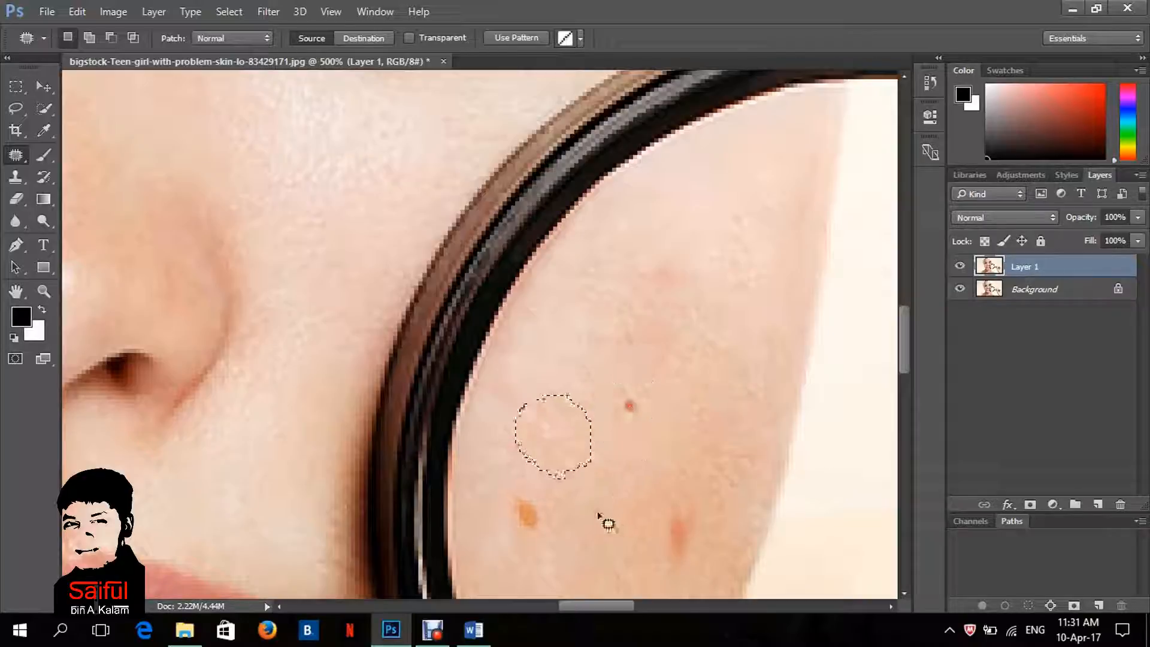
mouse_move(550, 496)
left_mouse_down()
mouse_move(500, 506)
mouse_move(529, 488)
mouse_move(552, 501)
mouse_move(552, 518)
mouse_move(557, 463)
left_mouse_up()
mouse_move(694, 498)
left_mouse_down()
mouse_move(712, 551)
mouse_move(669, 563)
mouse_move(653, 506)
left_mouse_up()
left_click_drag(693, 541, 623, 474)
key("ctrl+d")
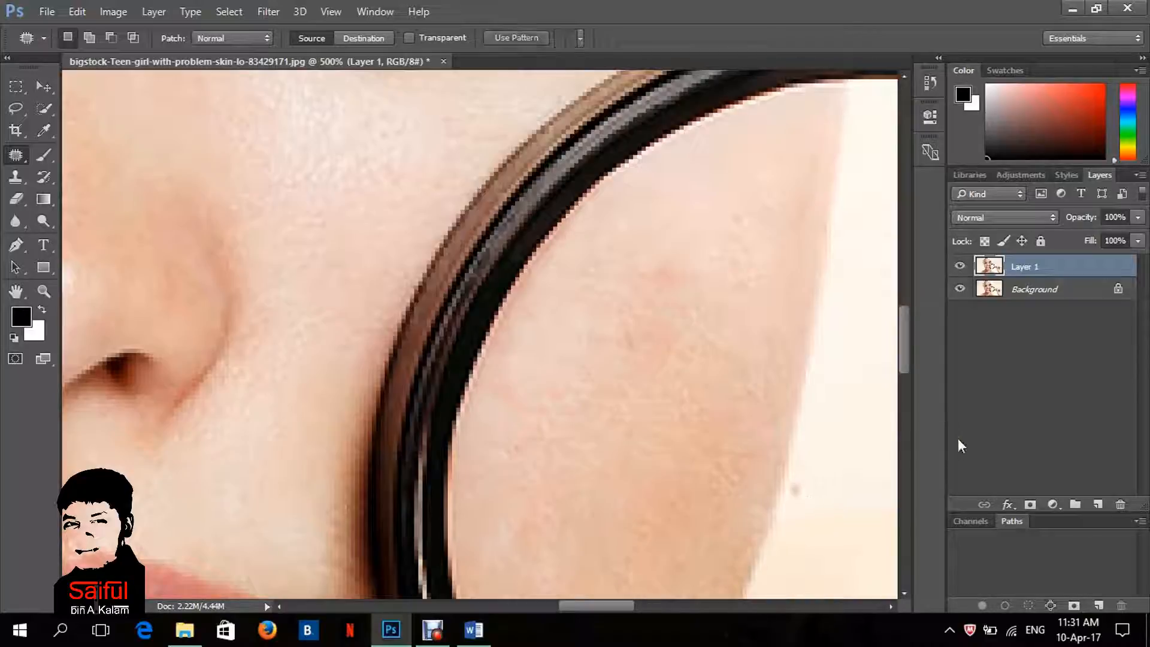
Compare the whole portrait before and after retouching by hiding and showing the patched layer
left_click_drag(673, 511, 692, 234)
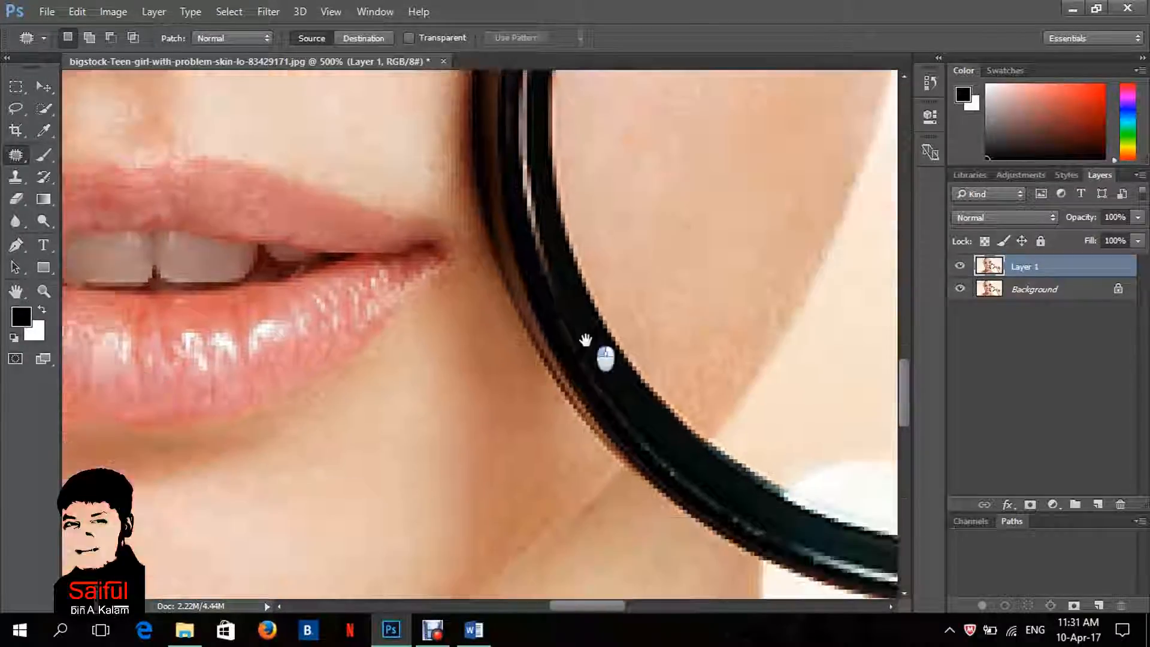
key("ctrl+minus")
key("ctrl+minus")
key("ctrl+minus")
key("ctrl+minus")
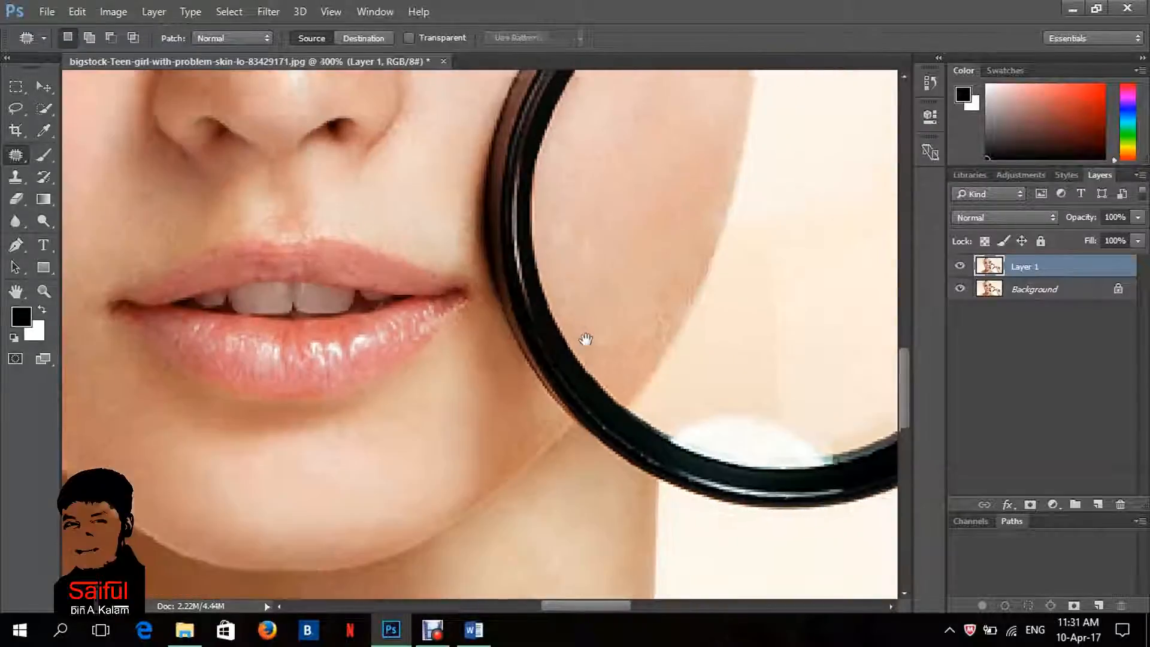
key("ctrl+minus")
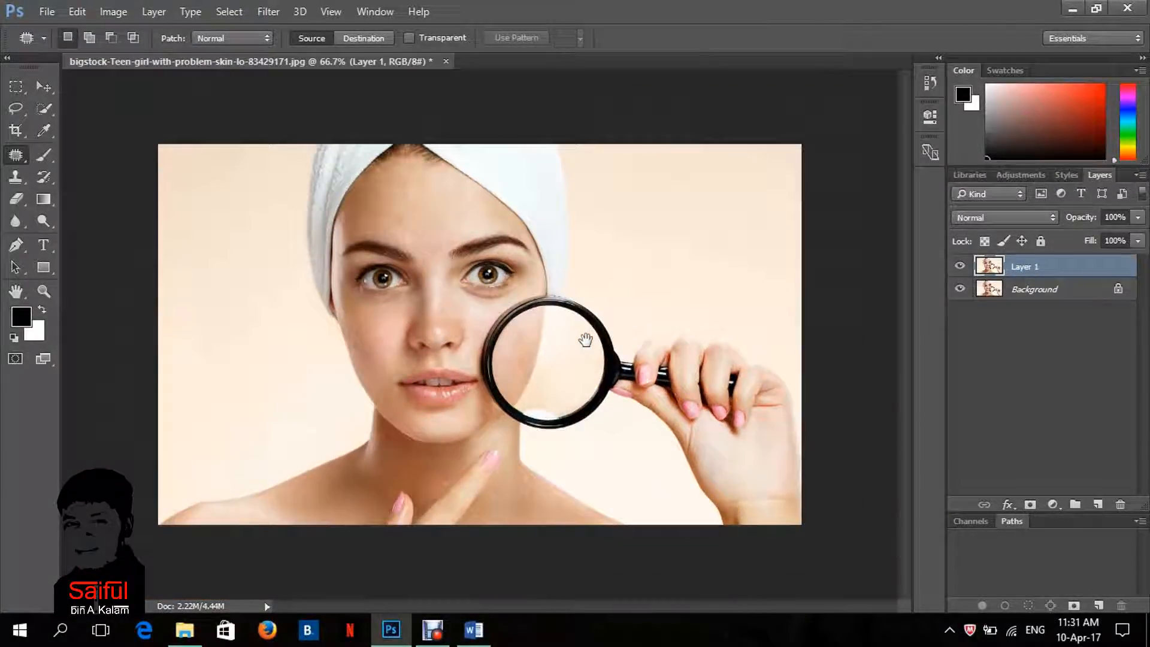
left_click(957, 268)
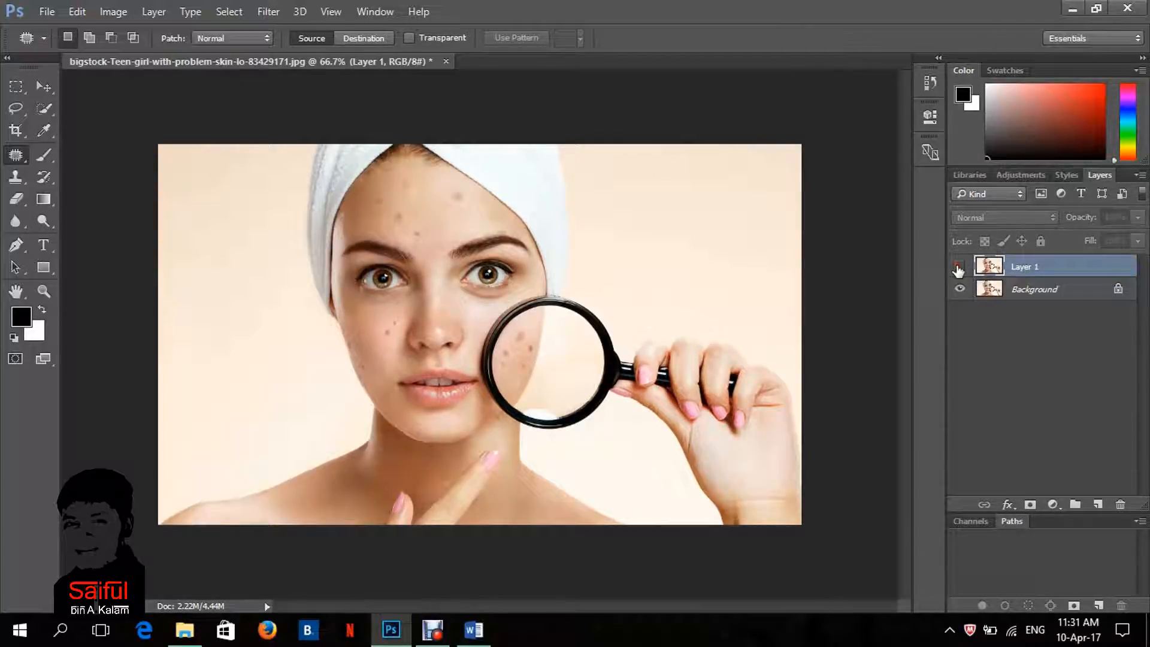
left_click(959, 267)
left_click(959, 267)
left_click(959, 267)
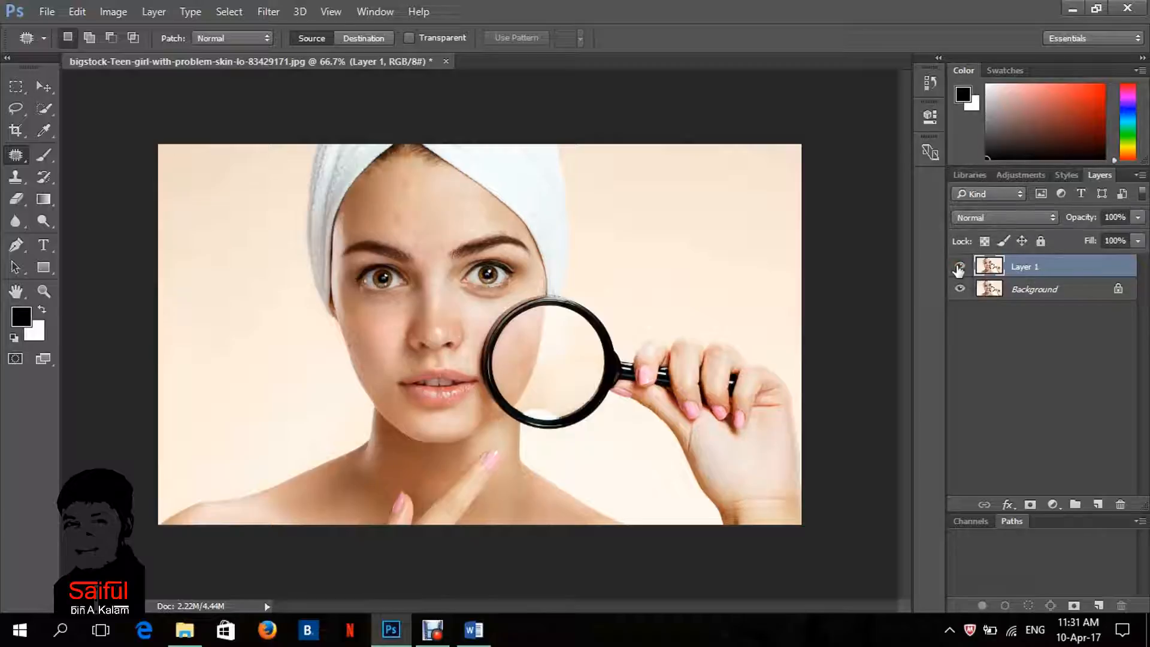
Display the retouching tools grouped with the Patch Tool
left_click(16, 155)
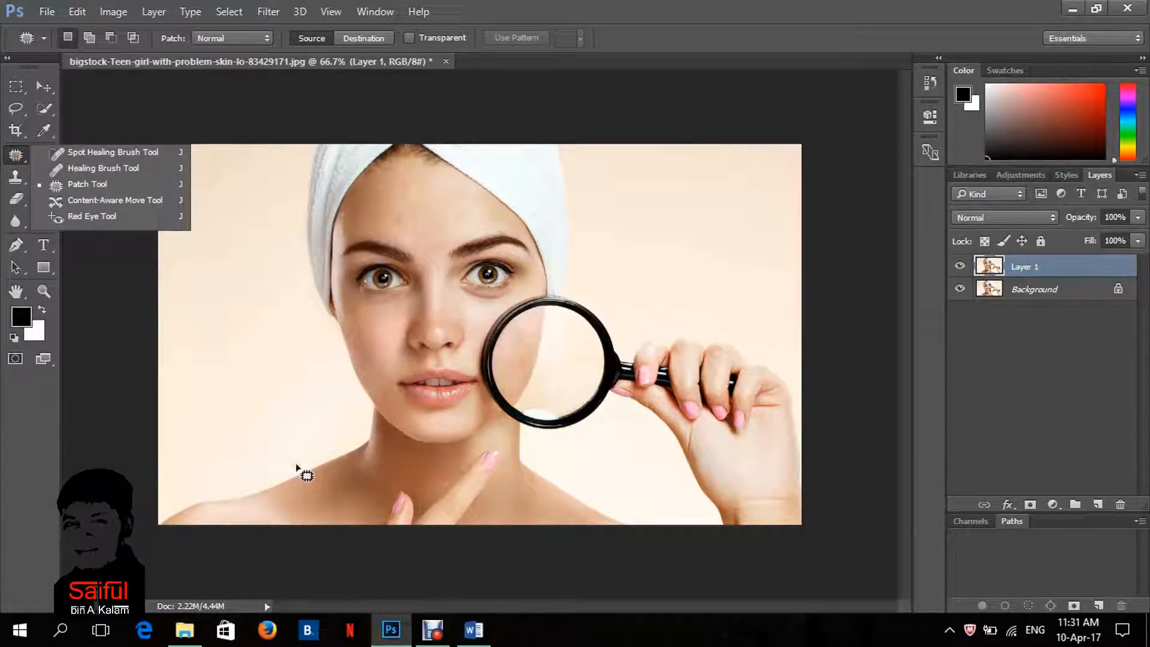